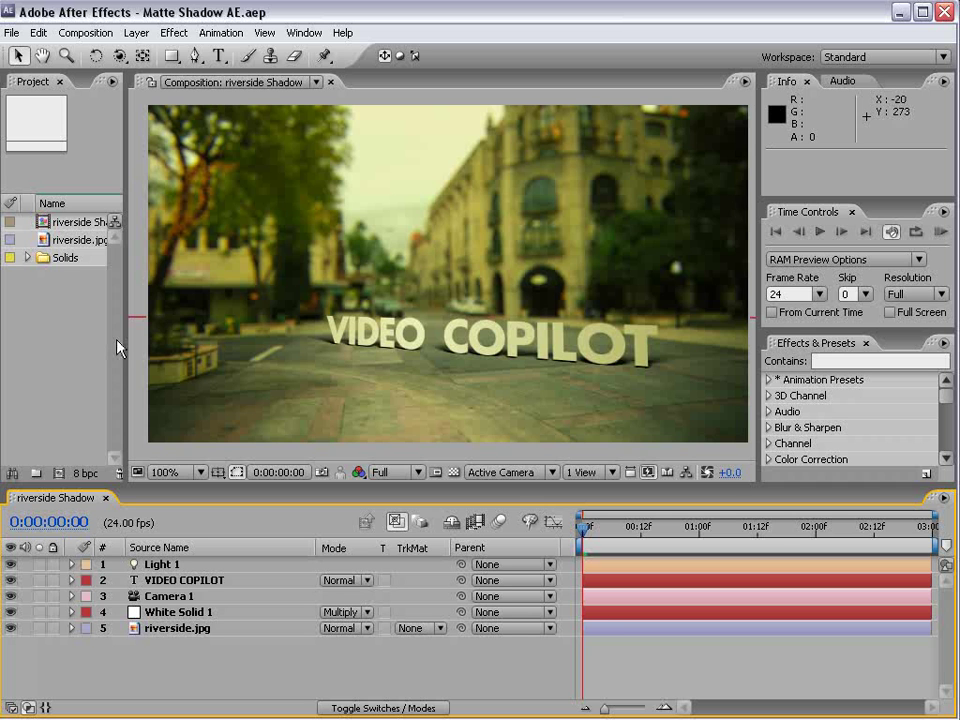
- Drag the Project panel divider right so riverside.jpg and the comp names are readable
{"action": "left_click_drag", "start_coordinate": [124, 348], "coordinate": [188, 350]}
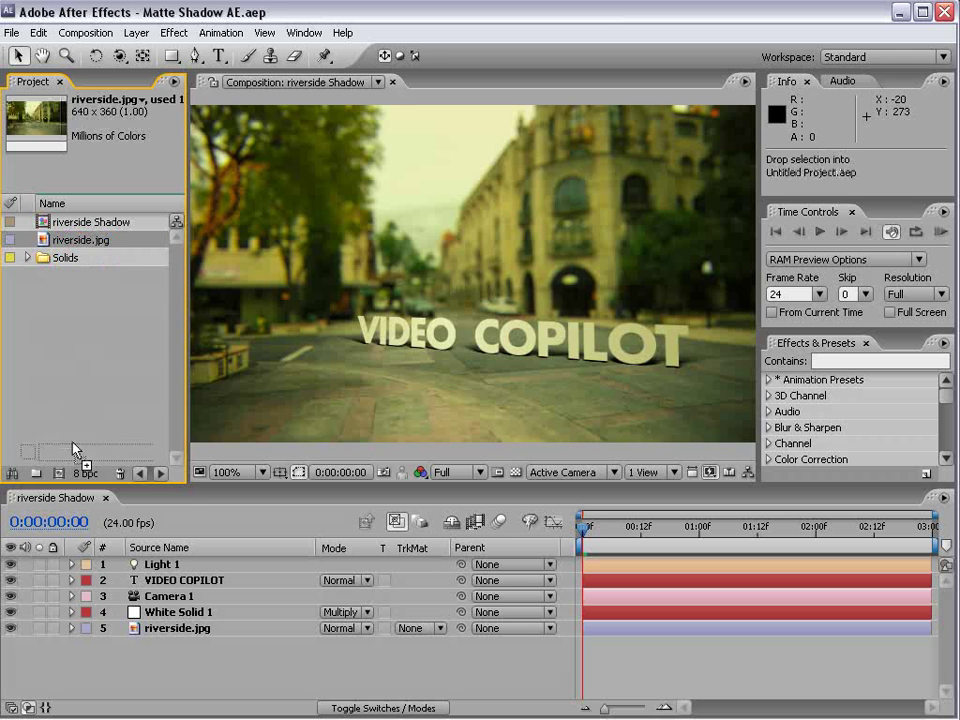
- Build a riverside comp from riverside.jpg, compare it with riverside Shadow, then return to it
{"action": "left_click_drag", "start_coordinate": [78, 240], "coordinate": [57, 476]}
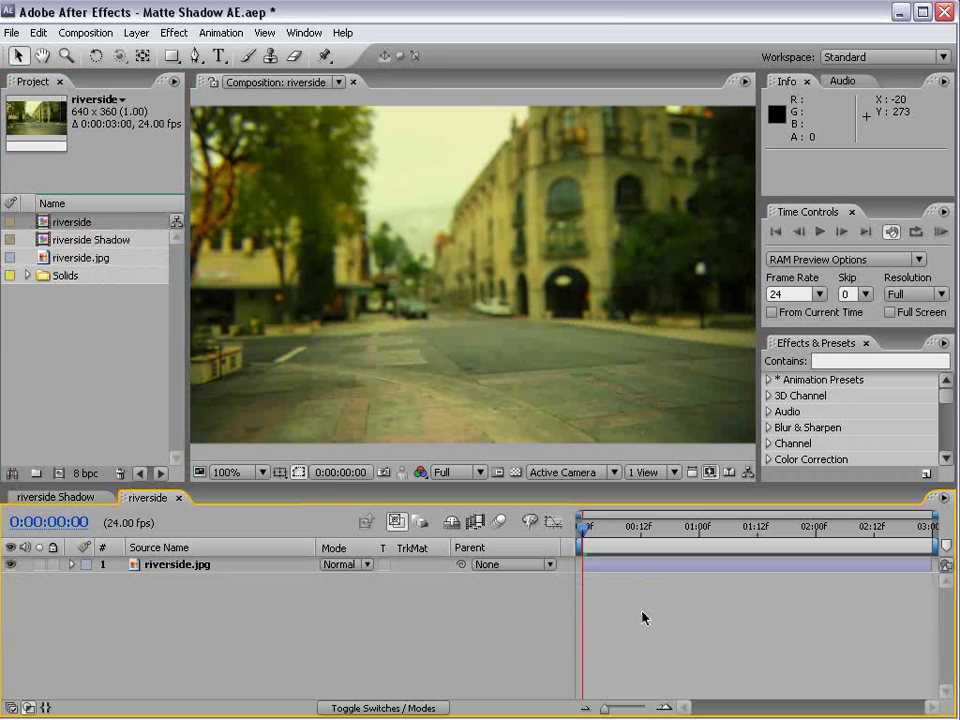
{"action": "mouse_move", "coordinate": [620, 526]}
{"action": "left_mouse_down"}
{"action": "mouse_move", "coordinate": [651, 534]}
{"action": "mouse_move", "coordinate": [534, 546]}
{"action": "left_mouse_up"}
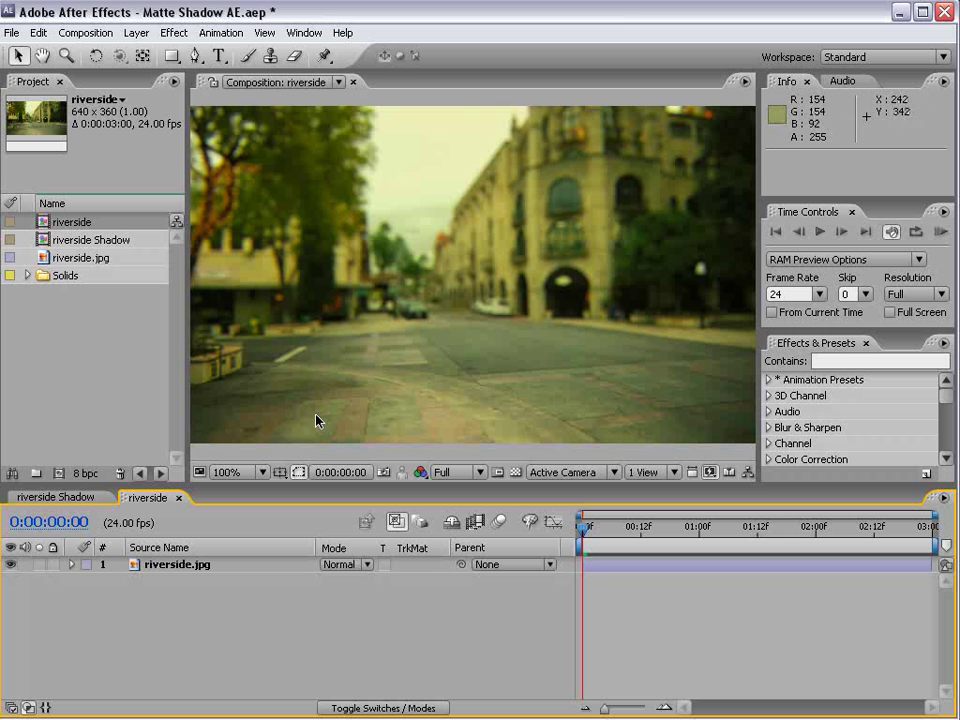
{"action": "left_click", "coordinate": [40, 497]}
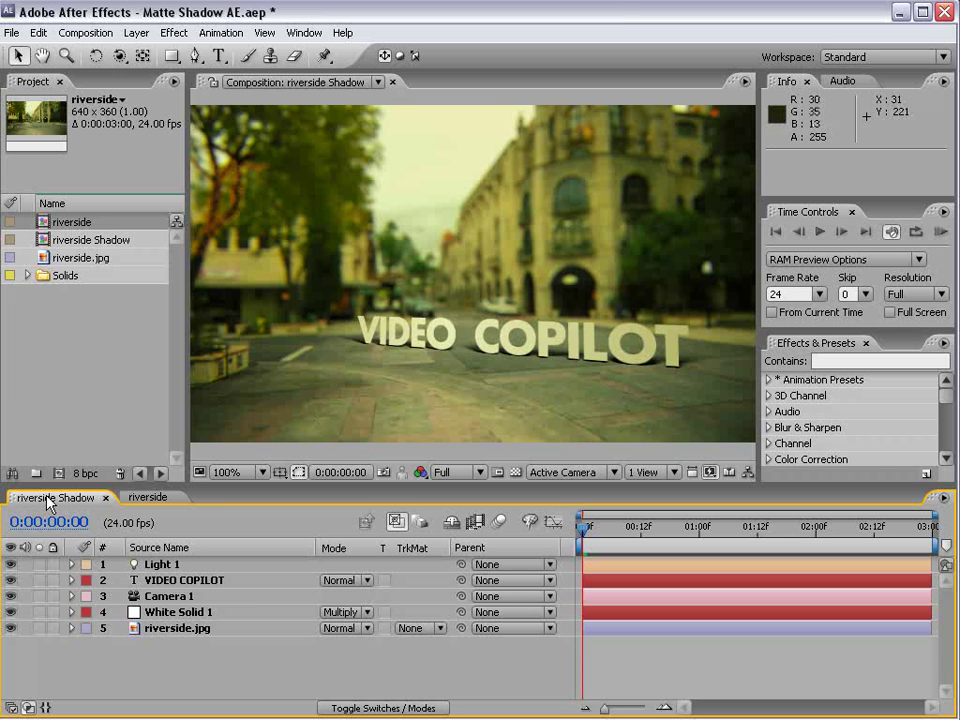
{"action": "left_click", "coordinate": [150, 497]}
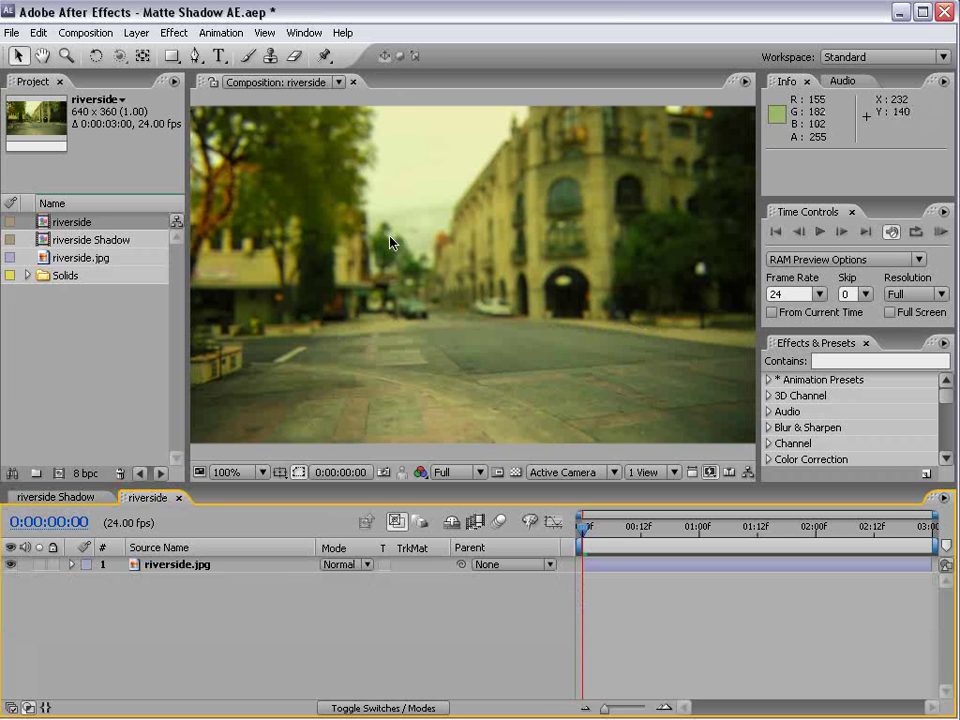
- Create a white 600×600 solid named BG
{"action": "left_click", "coordinate": [136, 33]}
{"action": "mouse_move", "coordinate": [160, 52]}
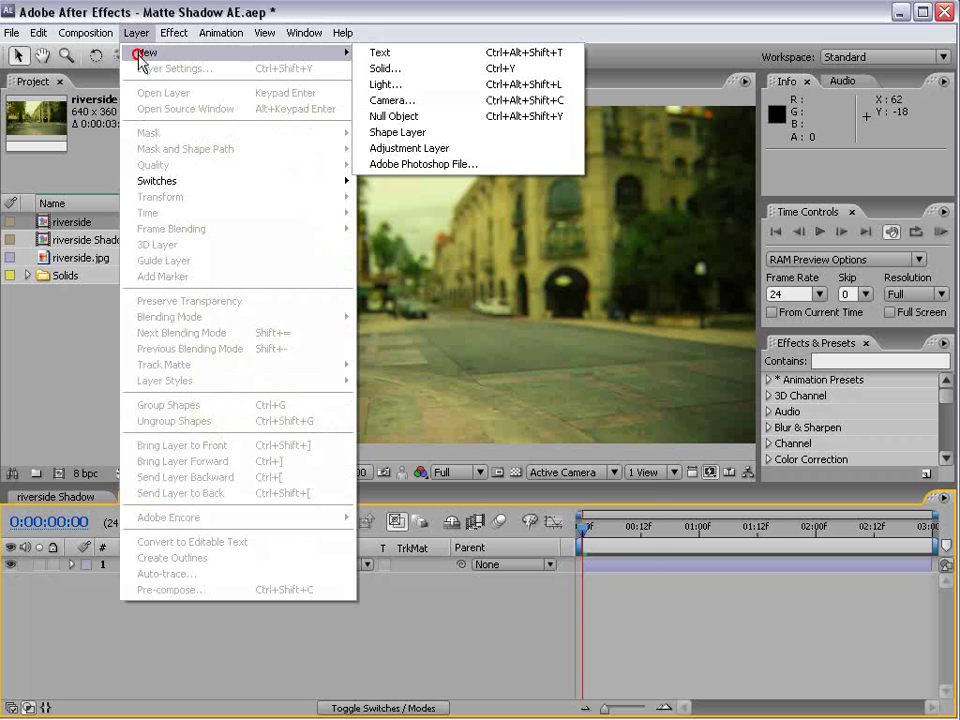
{"action": "left_click", "coordinate": [410, 72]}
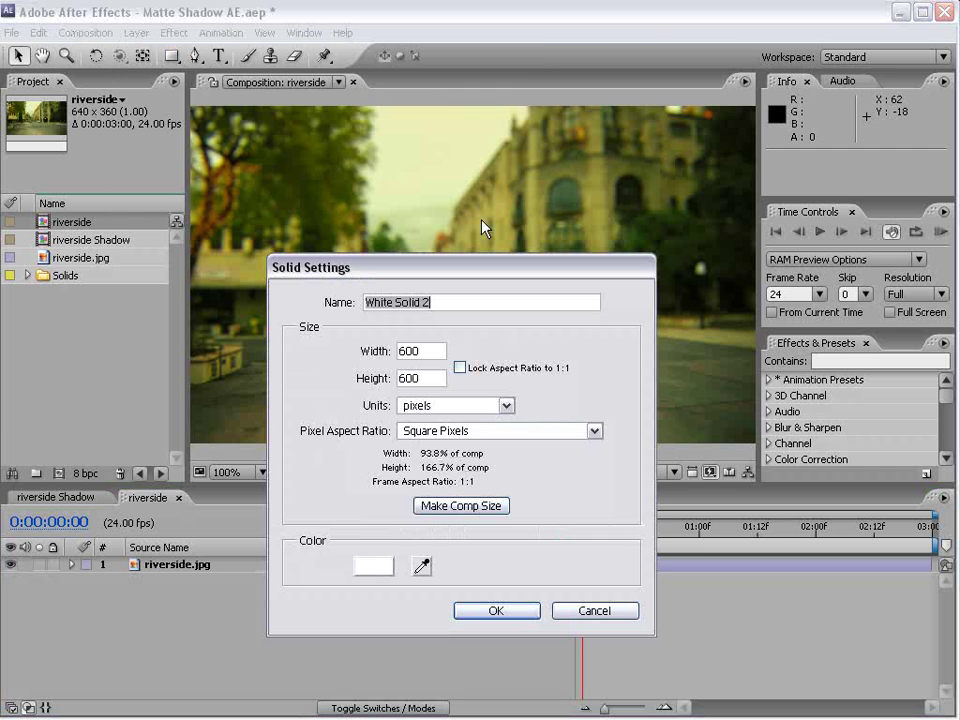
{"action": "left_click", "coordinate": [438, 350]}
{"action": "left_click", "coordinate": [341, 381]}
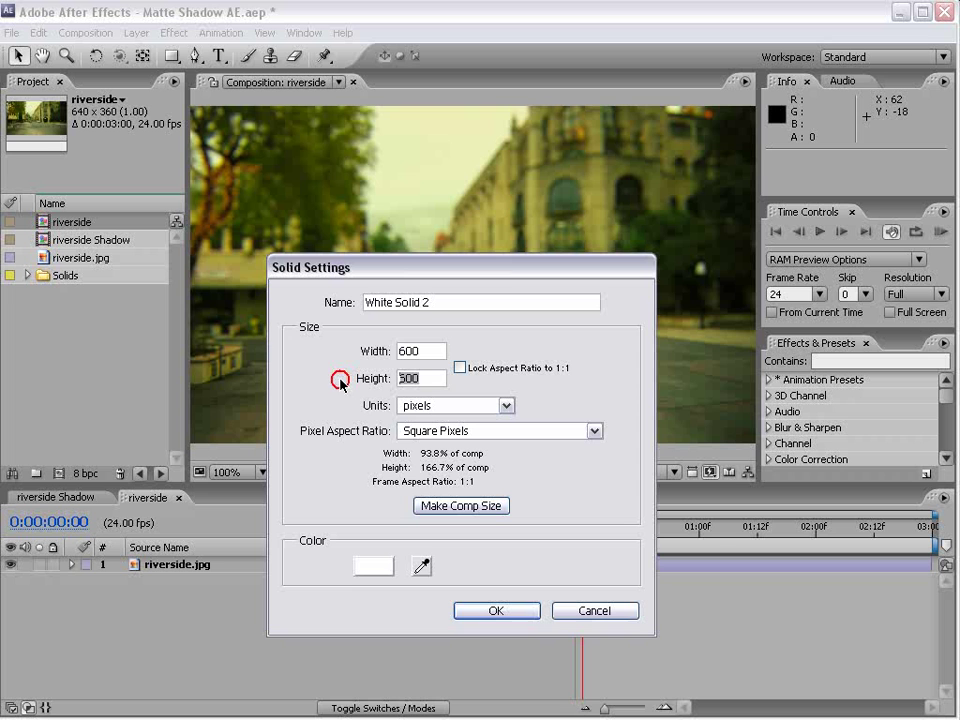
{"action": "type", "text": "600"}
{"action": "left_click_drag", "start_coordinate": [420, 302], "coordinate": [300, 303]}
{"action": "type", "text": "BG"}
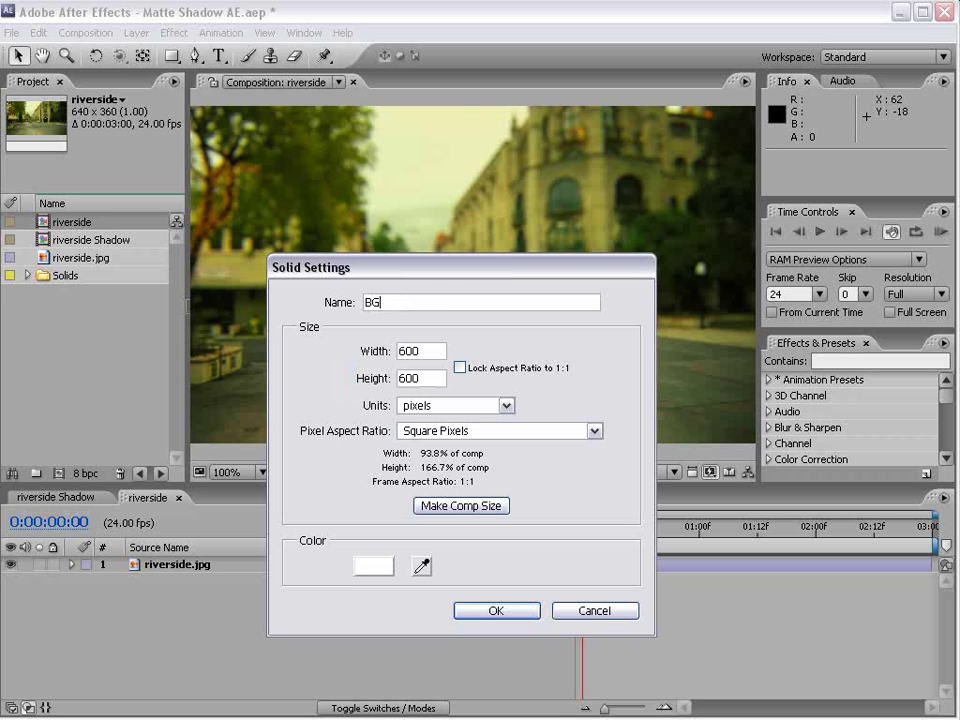
{"action": "left_click", "coordinate": [486, 607]}
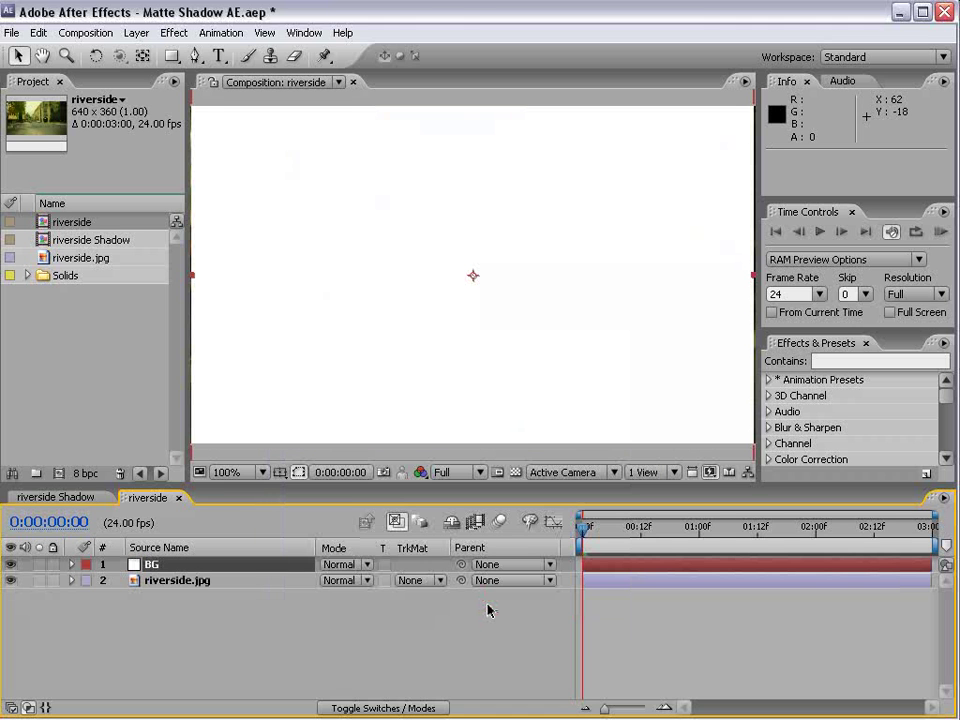
- Make BG a 3D layer and tilt it back into a floor plane
{"action": "key", "text": "F4"}
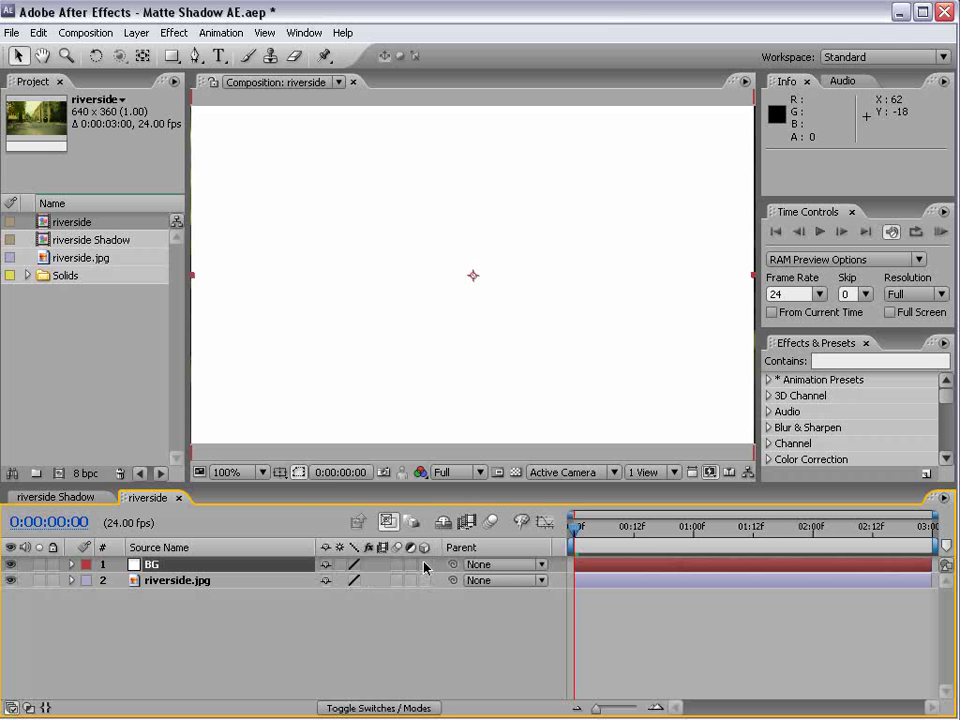
{"action": "left_click", "coordinate": [424, 565]}
{"action": "key", "text": "w"}
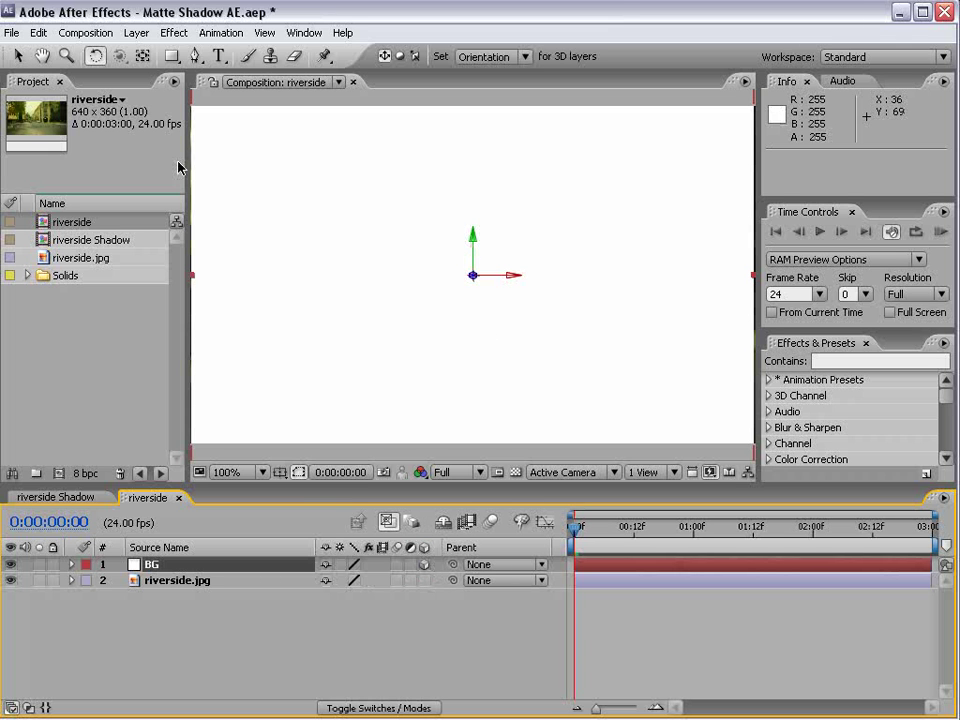
{"action": "mouse_move", "coordinate": [495, 274]}
{"action": "left_mouse_down"}
{"action": "mouse_move", "coordinate": [493, 203]}
{"action": "mouse_move", "coordinate": [497, 240]}
{"action": "mouse_move", "coordinate": [494, 207]}
{"action": "mouse_move", "coordinate": [474, 252]}
{"action": "mouse_move", "coordinate": [484, 392]}
{"action": "mouse_move", "coordinate": [475, 372]}
{"action": "left_mouse_up"}
{"action": "key", "text": "v"}
{"action": "key", "text": "w"}
{"action": "key", "text": "ctrl+z"}
- Add a camera layer using the 24mm preset
{"action": "left_click", "coordinate": [137, 32]}
{"action": "mouse_move", "coordinate": [148, 52]}
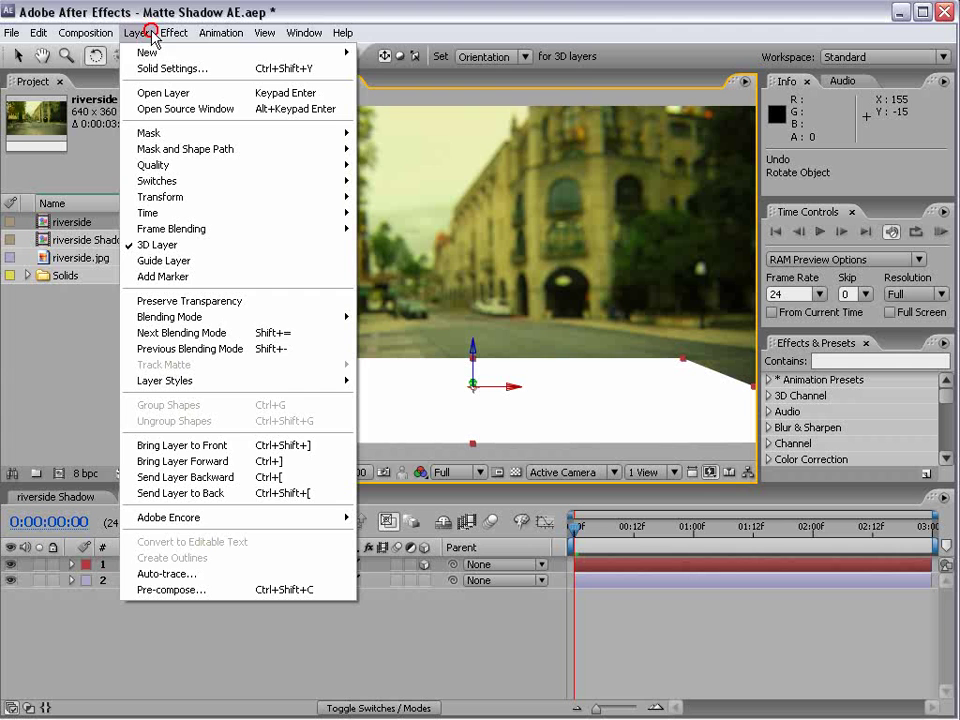
{"action": "left_click", "coordinate": [415, 100]}
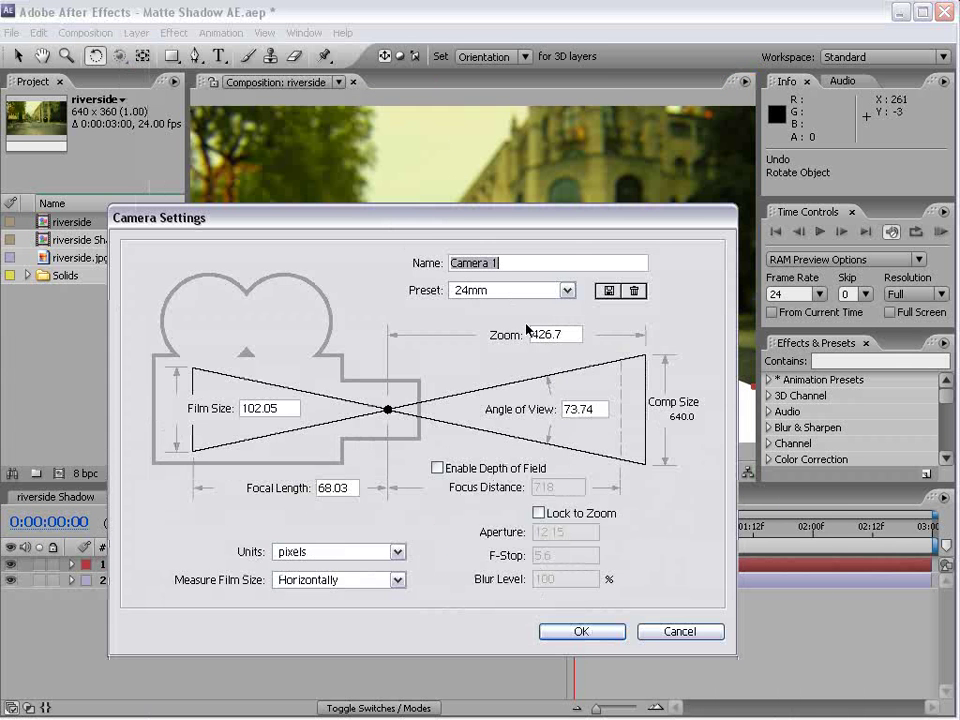
{"action": "left_click", "coordinate": [582, 633]}
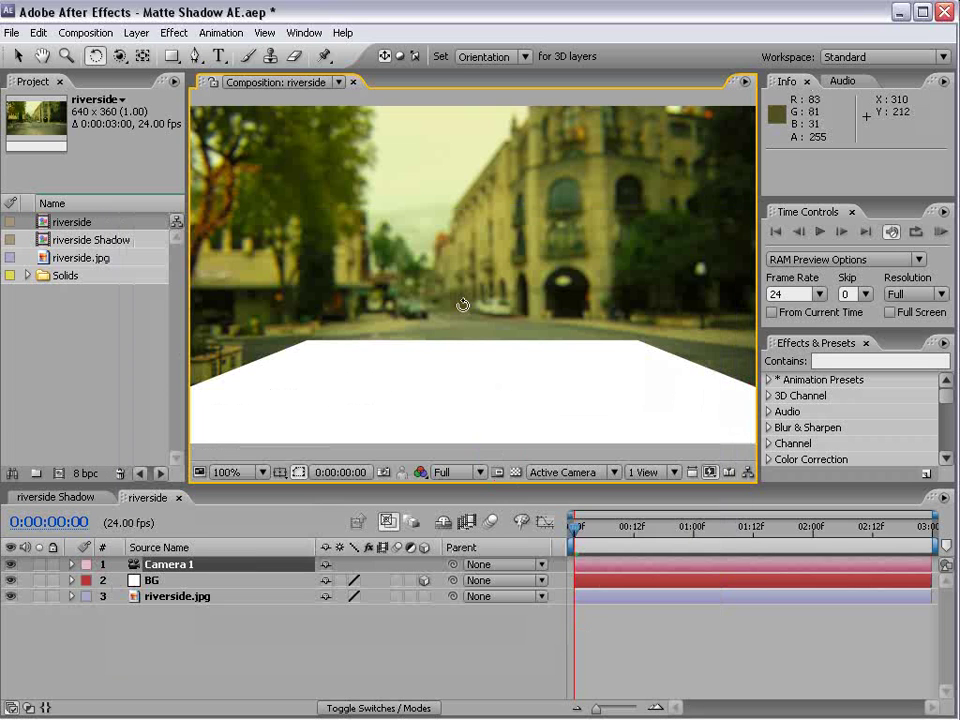
- Orbit and pan the camera so the BG floor angles across the street, then select BG
{"action": "left_click", "coordinate": [118, 56]}
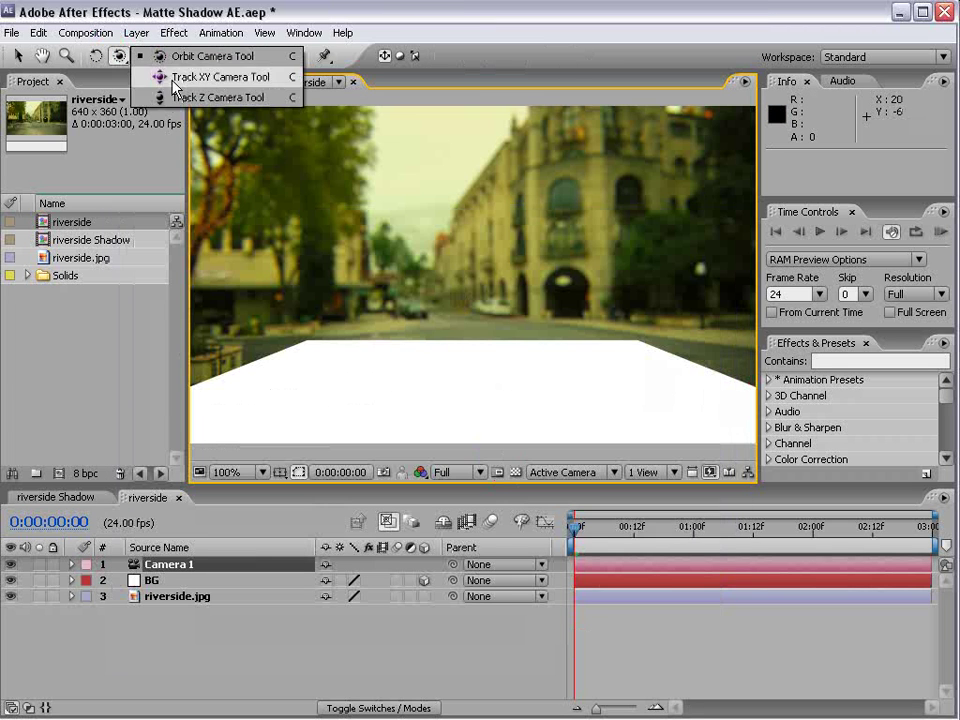
{"action": "left_click_drag", "start_coordinate": [480, 349], "coordinate": [492, 420]}
{"action": "key", "text": "c"}
{"action": "key", "text": "c"}
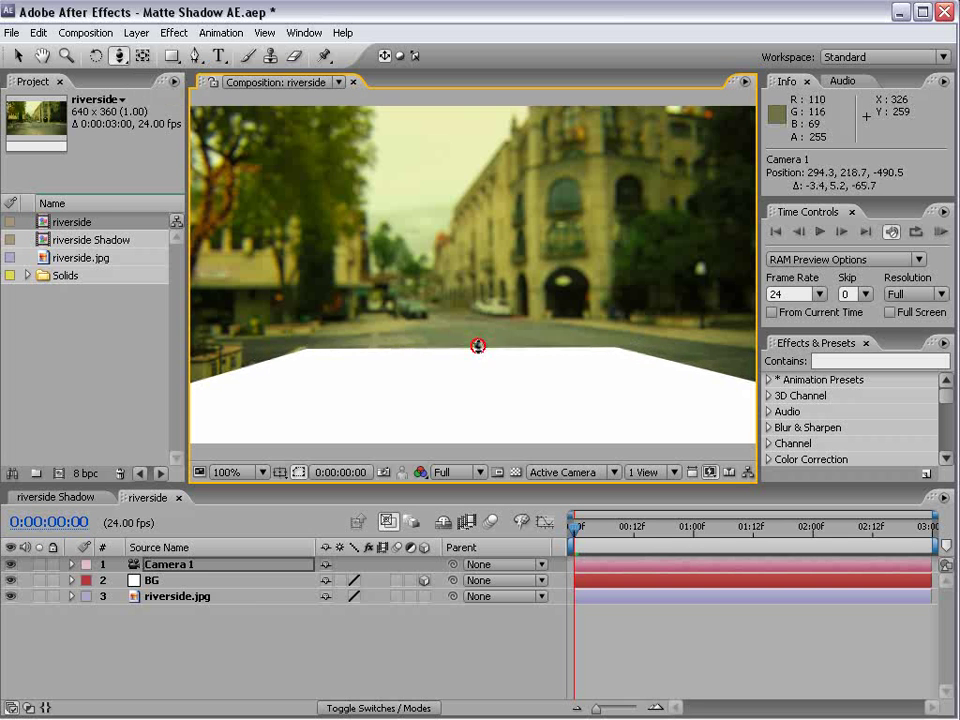
{"action": "key", "text": "c"}
{"action": "mouse_move", "coordinate": [470, 338]}
{"action": "left_mouse_down"}
{"action": "mouse_move", "coordinate": [536, 338]}
{"action": "mouse_move", "coordinate": [504, 345]}
{"action": "mouse_move", "coordinate": [514, 353]}
{"action": "left_mouse_up"}
{"action": "key", "text": "c"}
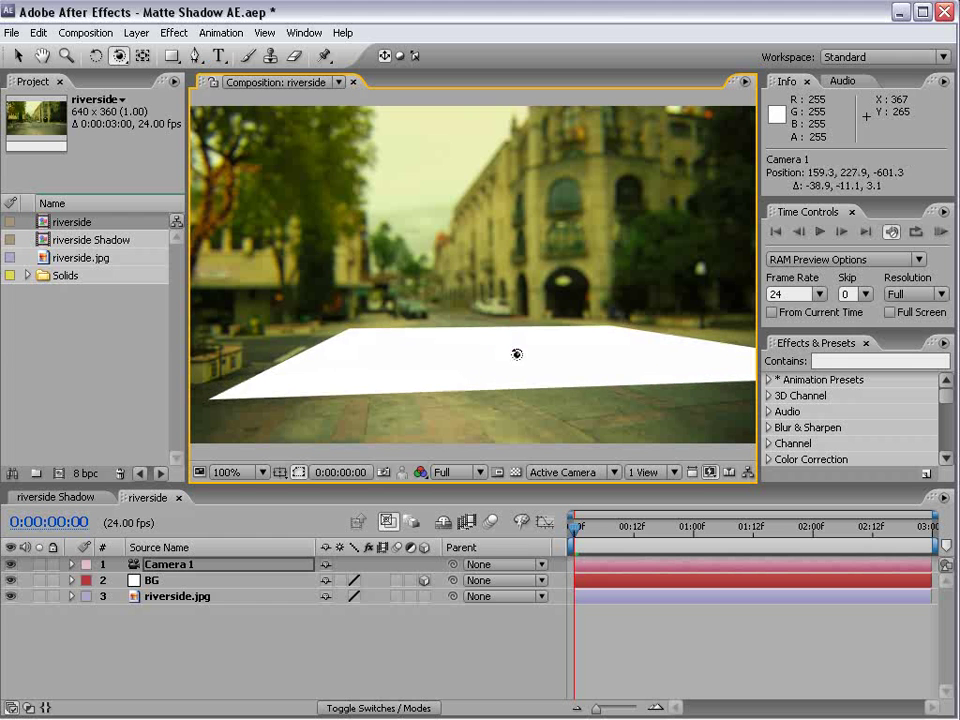
{"action": "left_click", "coordinate": [174, 32]}
{"action": "left_click", "coordinate": [598, 579]}
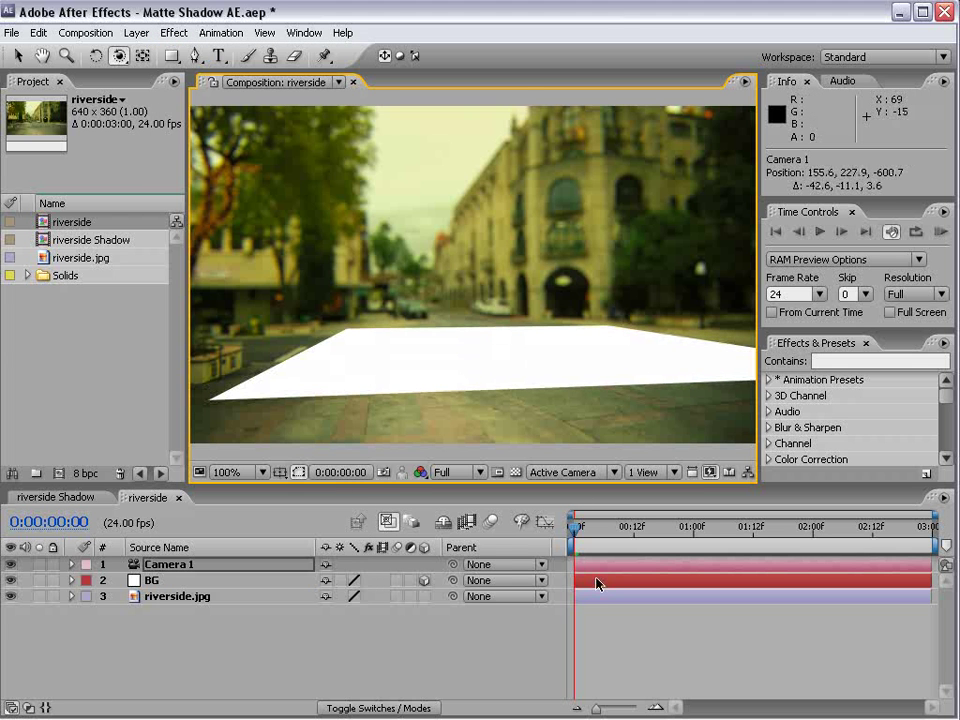
- Apply a Grid effect to the BG floor and orbit the camera to adjust perspective
{"action": "left_click", "coordinate": [172, 33]}
{"action": "mouse_move", "coordinate": [195, 268]}
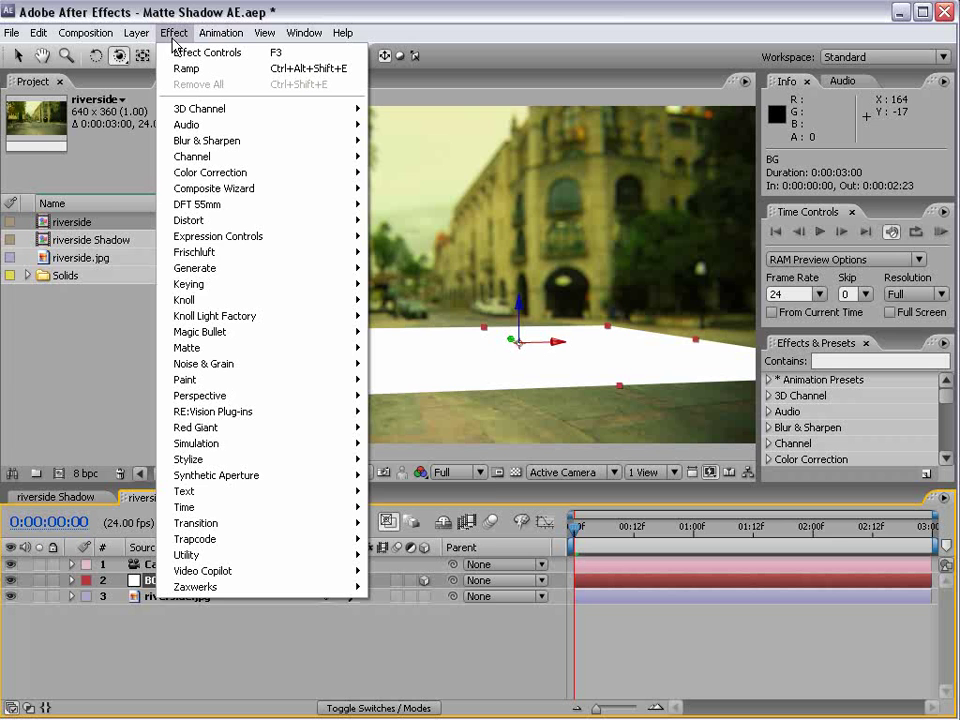
{"action": "left_click", "coordinate": [390, 523]}
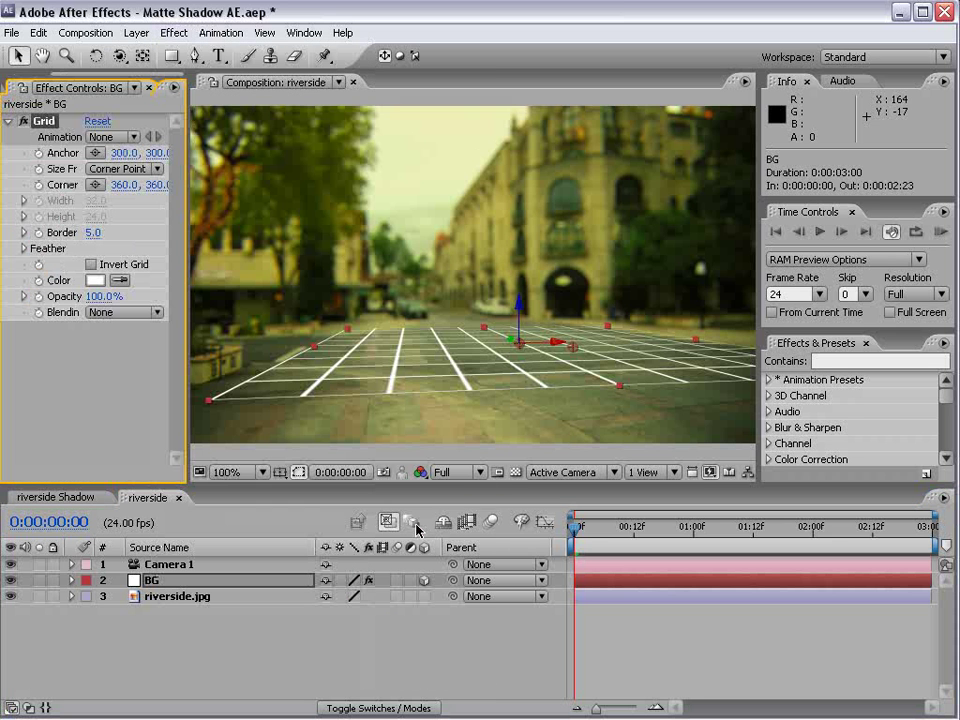
{"action": "key", "text": "c"}
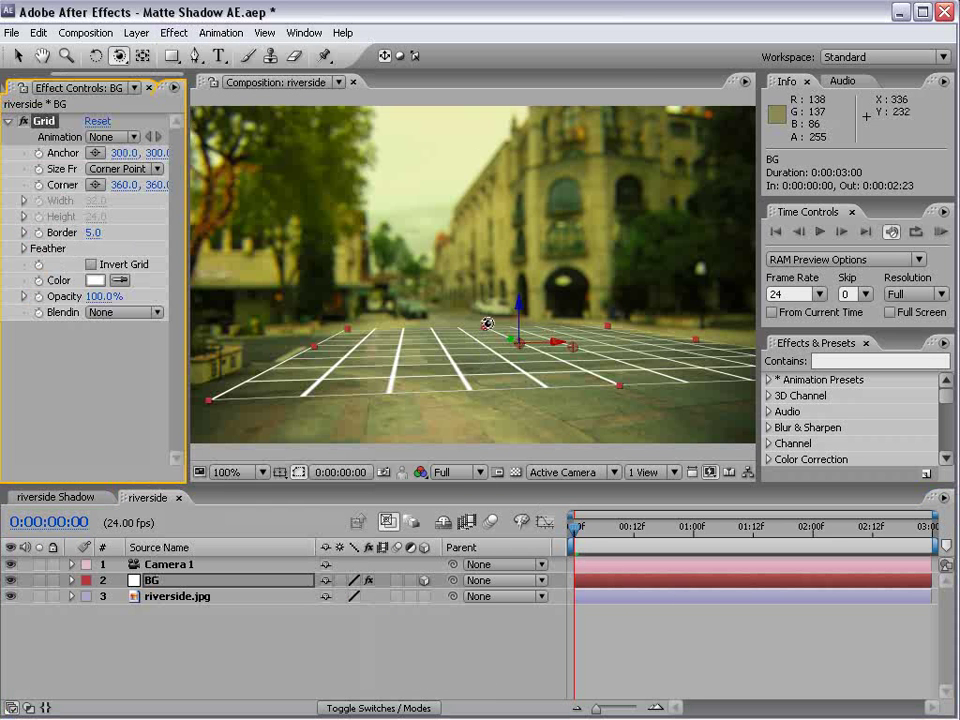
{"action": "mouse_move", "coordinate": [476, 332]}
{"action": "left_mouse_down"}
{"action": "mouse_move", "coordinate": [486, 328]}
{"action": "mouse_move", "coordinate": [476, 331]}
{"action": "left_mouse_up"}
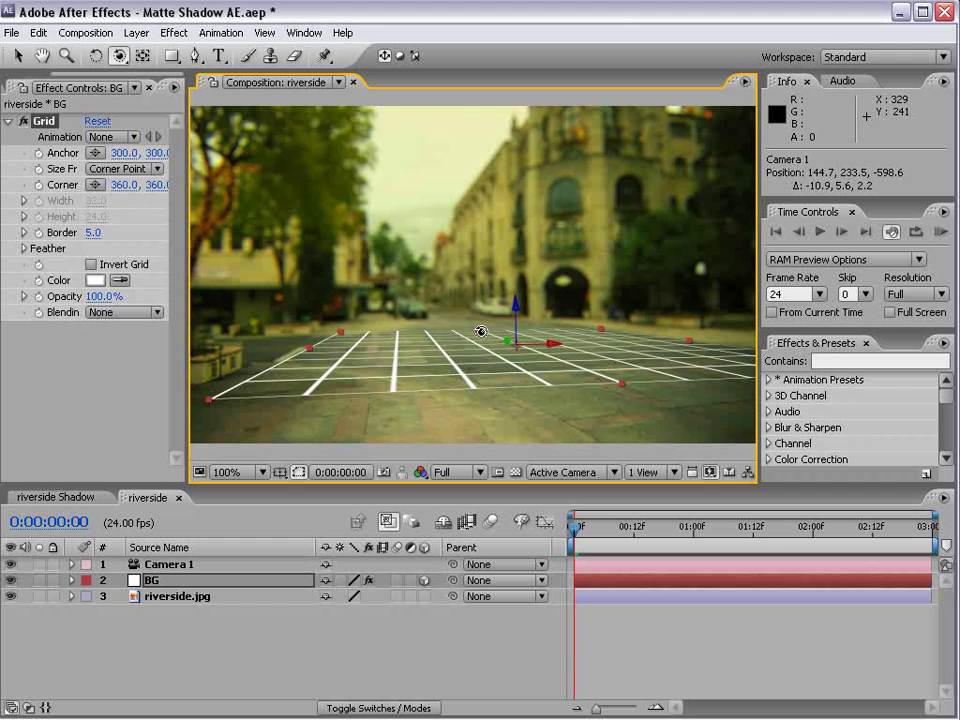
- Scale the BG floor up to 240%
{"action": "key", "text": "s"}
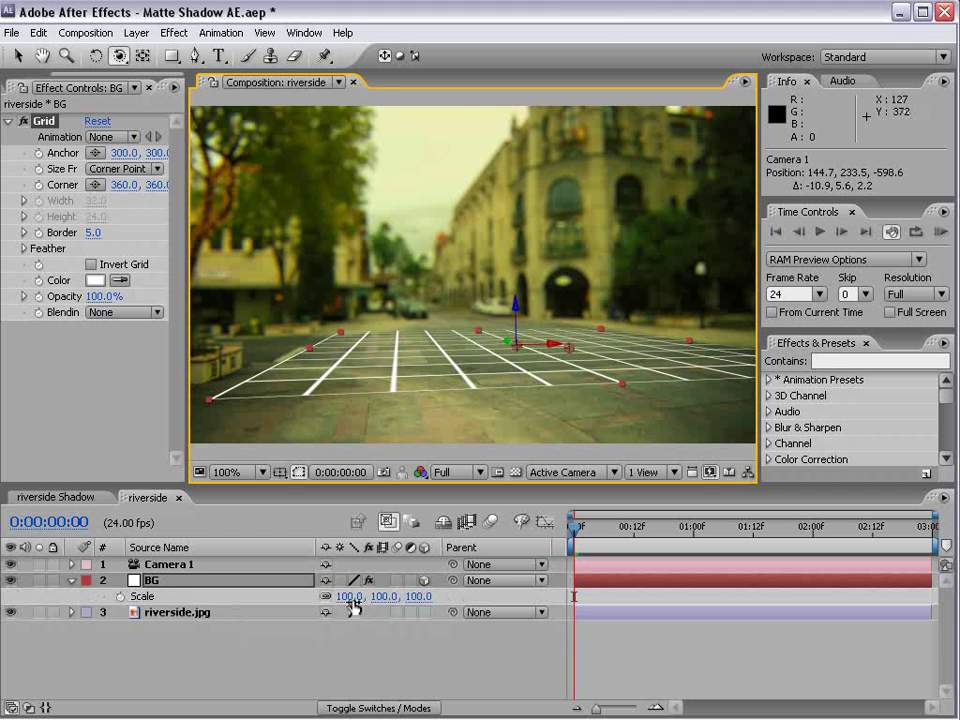
{"action": "mouse_move", "coordinate": [349, 596]}
{"action": "left_mouse_down"}
{"action": "mouse_move", "coordinate": [530, 341]}
{"action": "mouse_move", "coordinate": [152, 166]}
{"action": "left_mouse_up"}
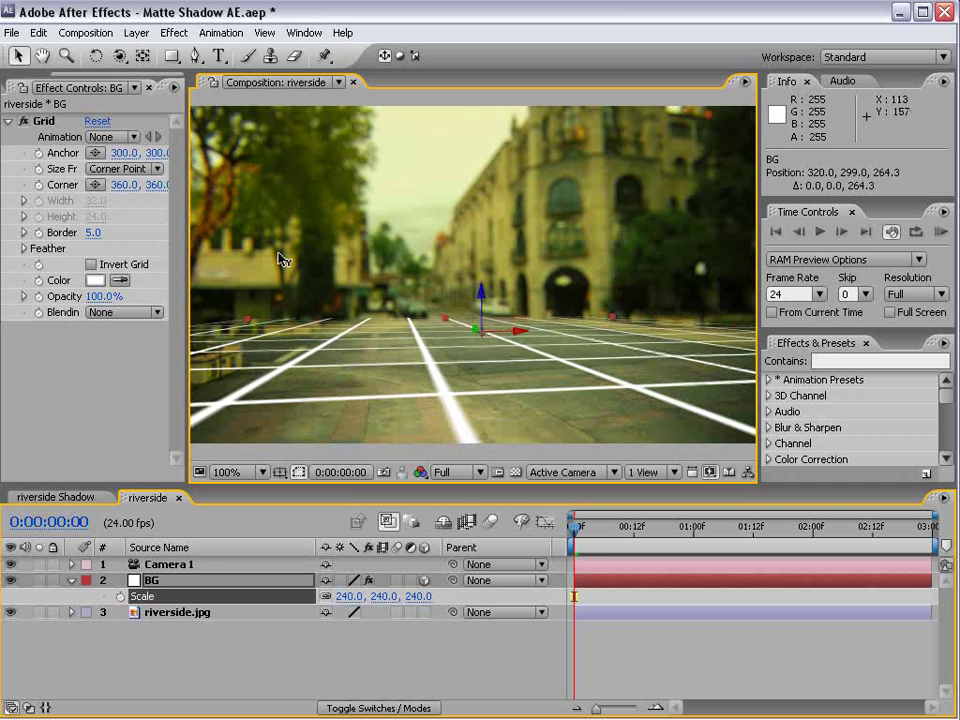
{"action": "left_click", "coordinate": [640, 657]}
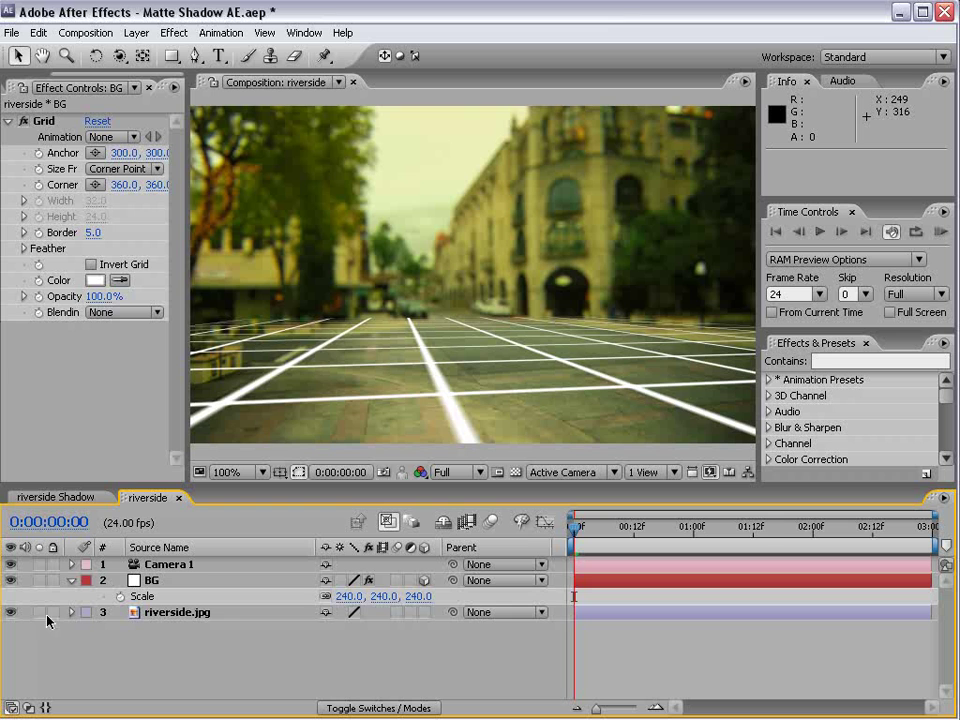
- Hide the grid overlay, add a text layer typed 'Shadow', and move it up into the street
{"action": "left_click", "coordinate": [24, 121]}
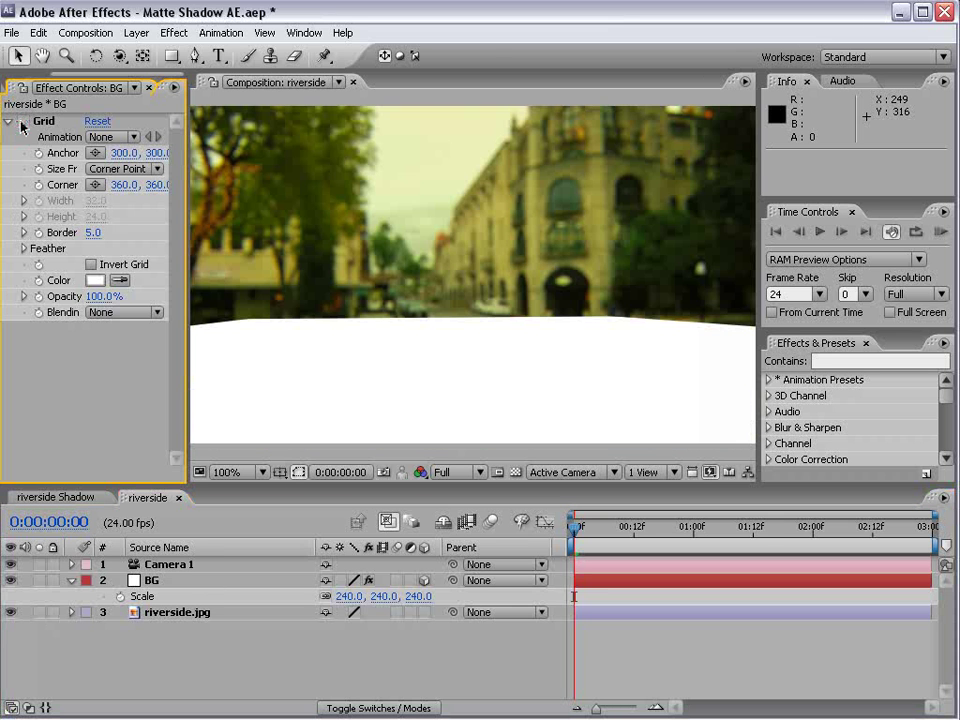
{"action": "left_click", "coordinate": [220, 58]}
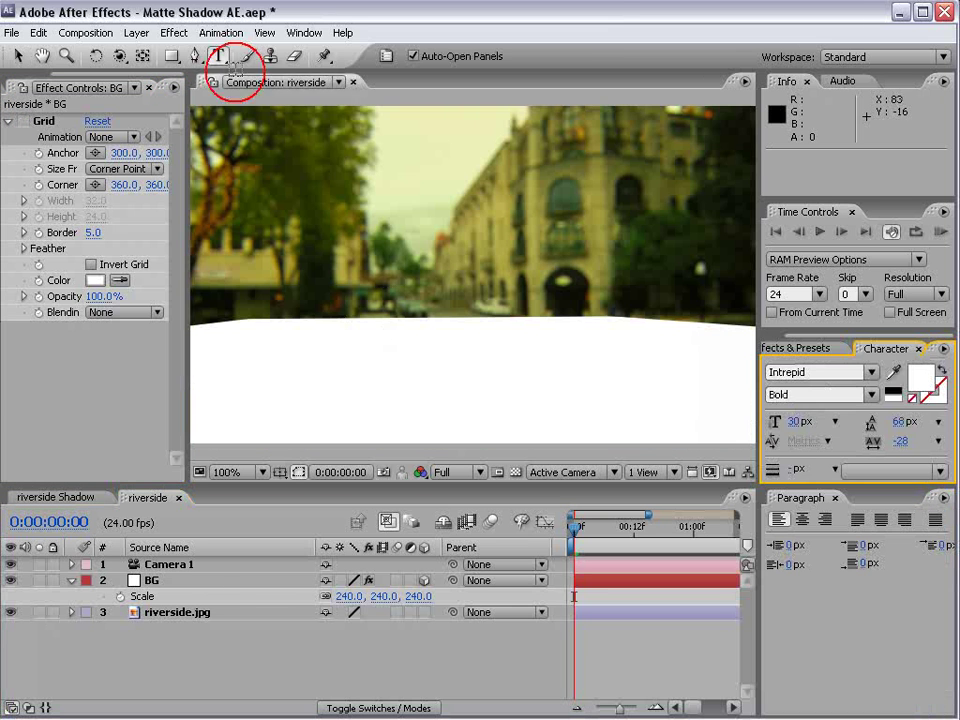
{"action": "left_click", "coordinate": [398, 336]}
{"action": "type", "text": "Sh"}
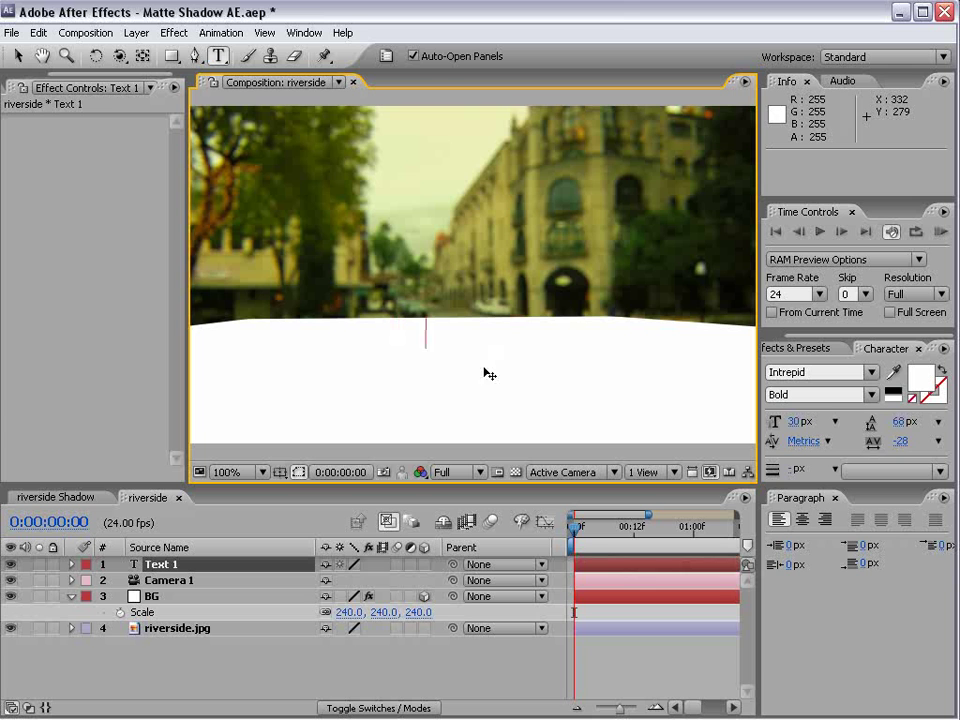
{"action": "type", "text": "adow"}
{"action": "key", "text": "KP_Enter"}
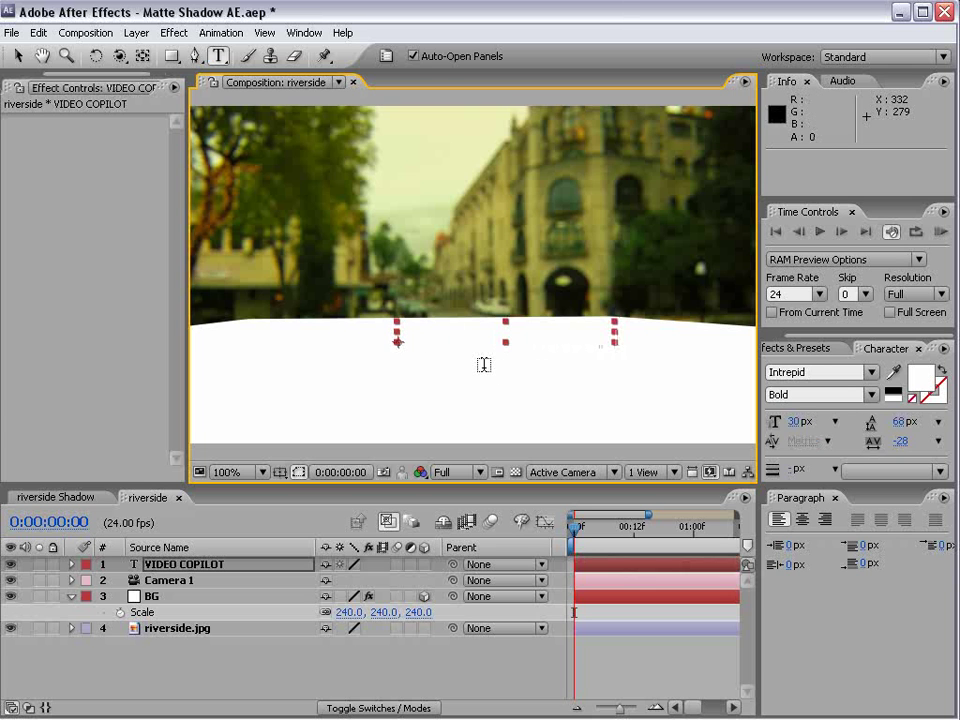
{"action": "key", "text": "v"}
{"action": "left_click_drag", "start_coordinate": [475, 336], "coordinate": [485, 261]}
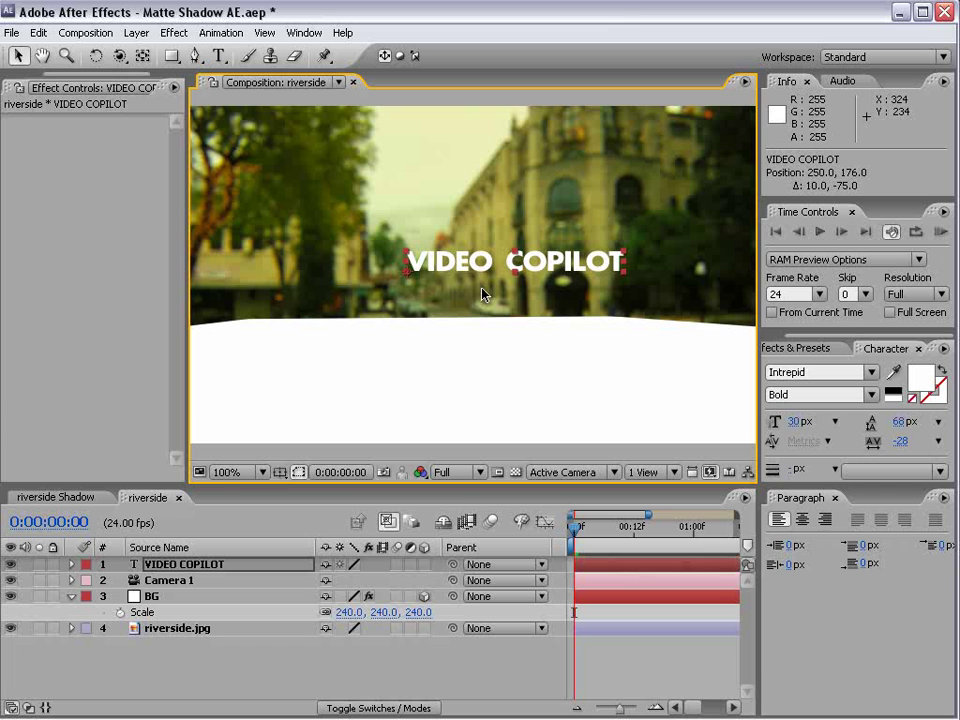
- Make VIDEO COPILOT 3D and lower it onto the floor in Left view, then return to Active Camera
{"action": "left_click", "coordinate": [424, 565]}
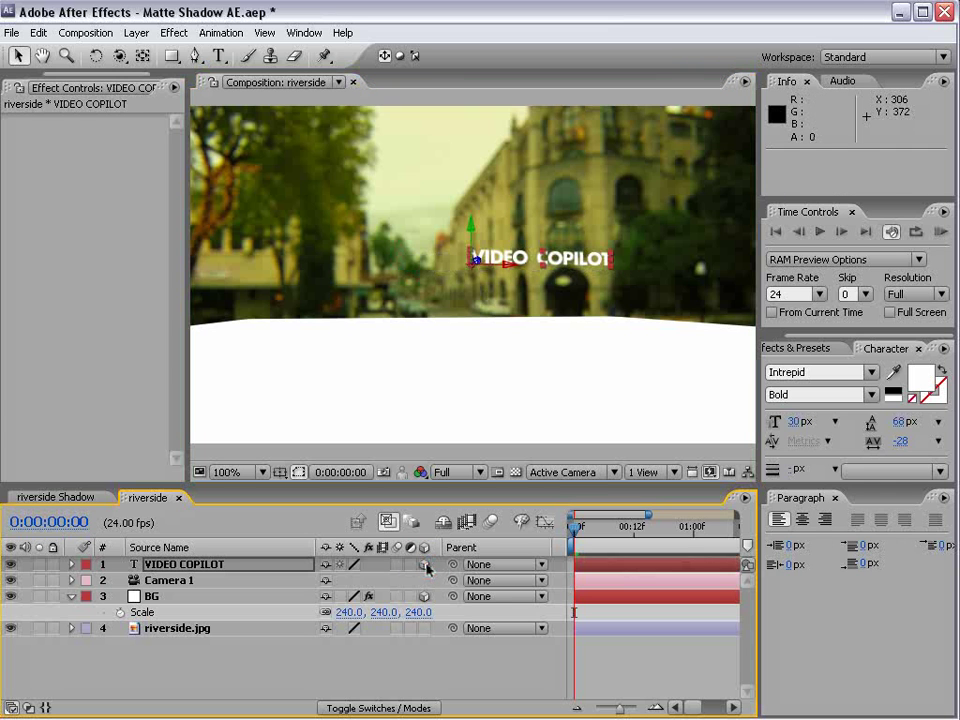
{"action": "left_click", "coordinate": [596, 478]}
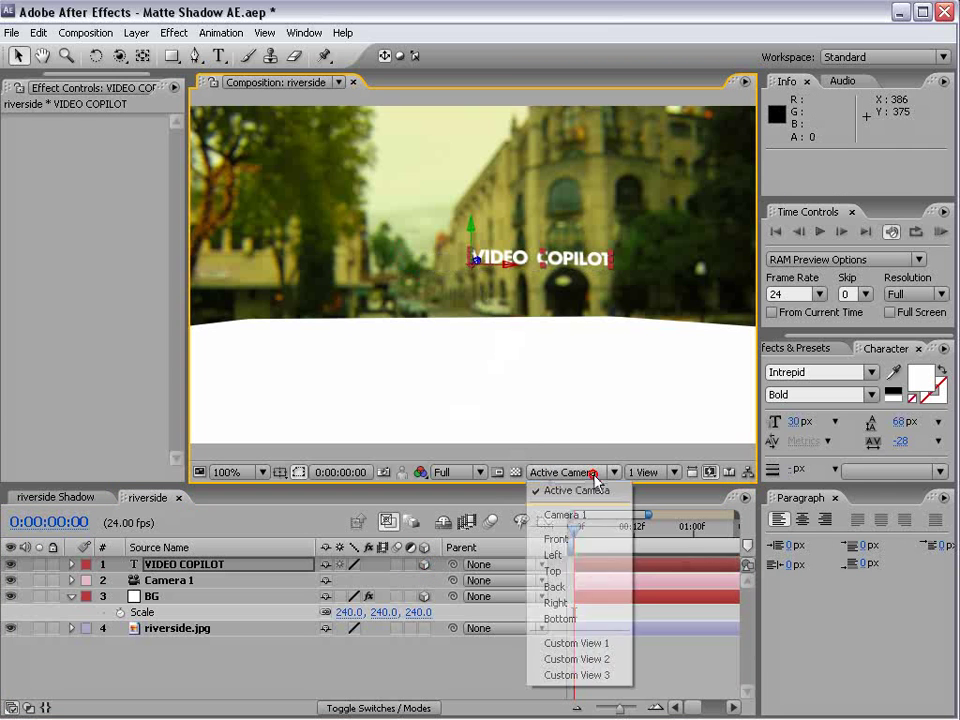
{"action": "left_click", "coordinate": [566, 555]}
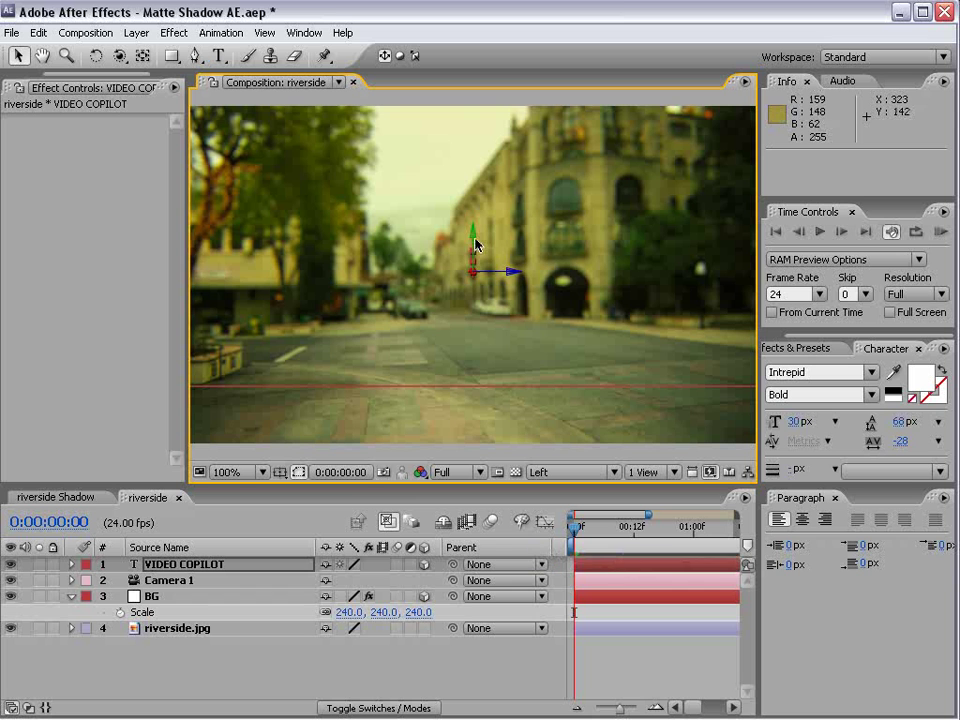
{"action": "left_click_drag", "start_coordinate": [476, 244], "coordinate": [491, 392]}
{"action": "scroll", "coordinate": [508, 347], "scroll_direction": "up", "scroll_amount": 1}
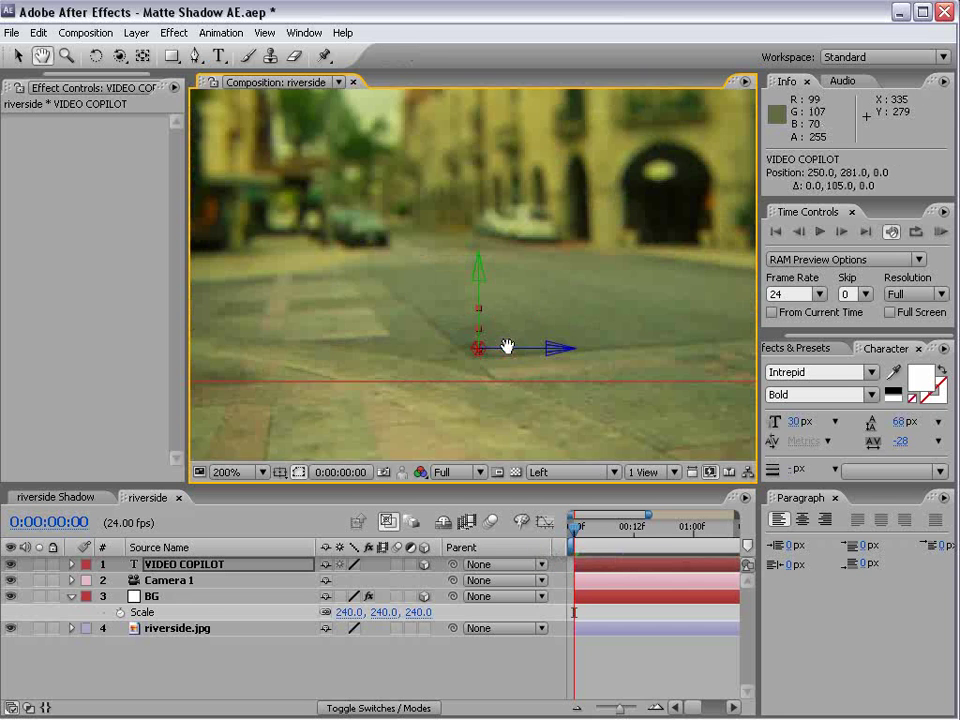
{"action": "scroll", "coordinate": [508, 347], "scroll_direction": "up", "scroll_amount": 1}
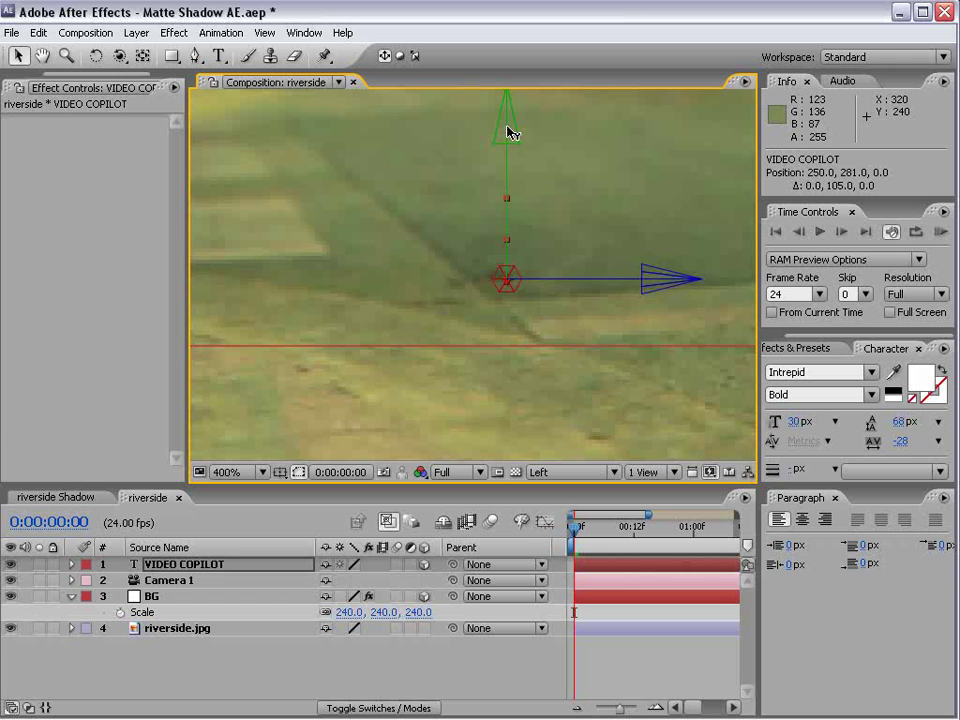
{"action": "left_click_drag", "start_coordinate": [508, 132], "coordinate": [487, 201]}
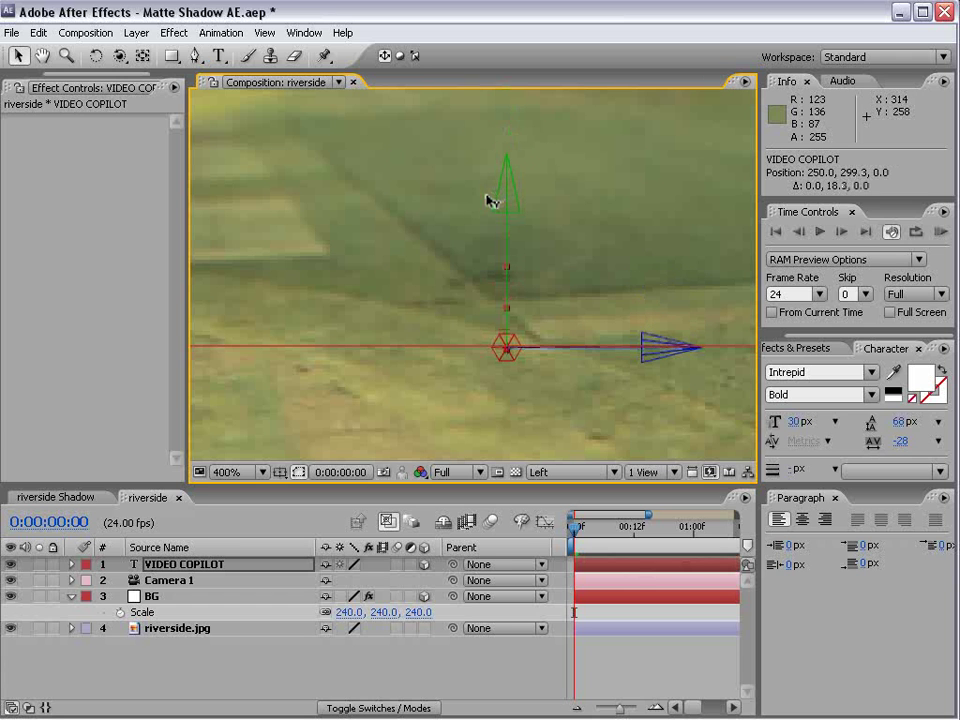
{"action": "left_click", "coordinate": [551, 472]}
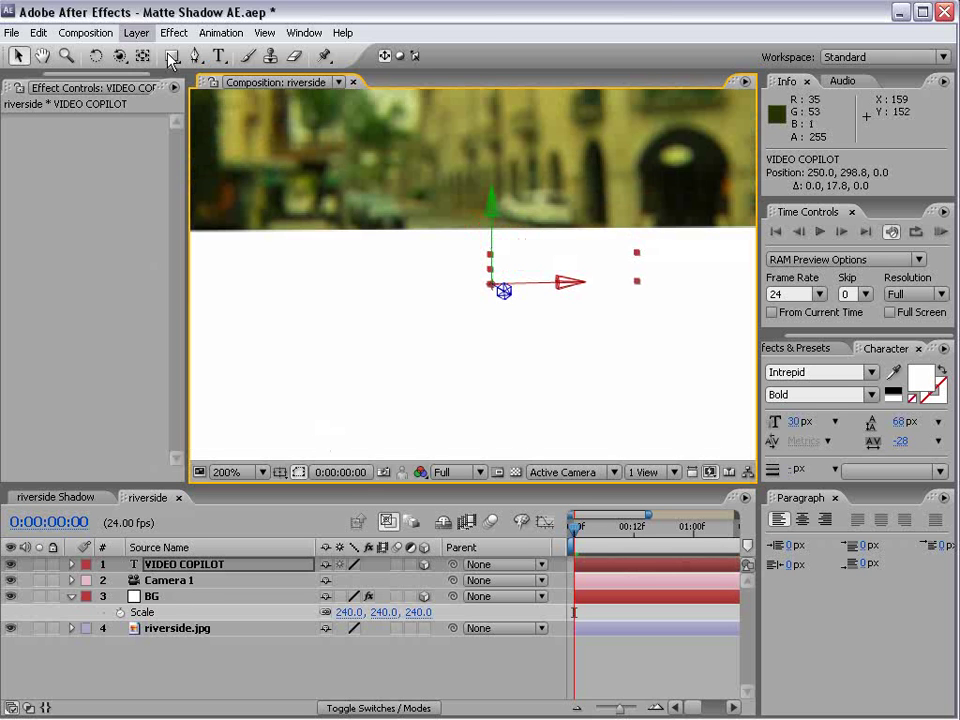
- Add a point light with Intensity 75 and Casts Shadows left on
{"action": "left_click", "coordinate": [136, 32]}
{"action": "left_click", "coordinate": [432, 90]}
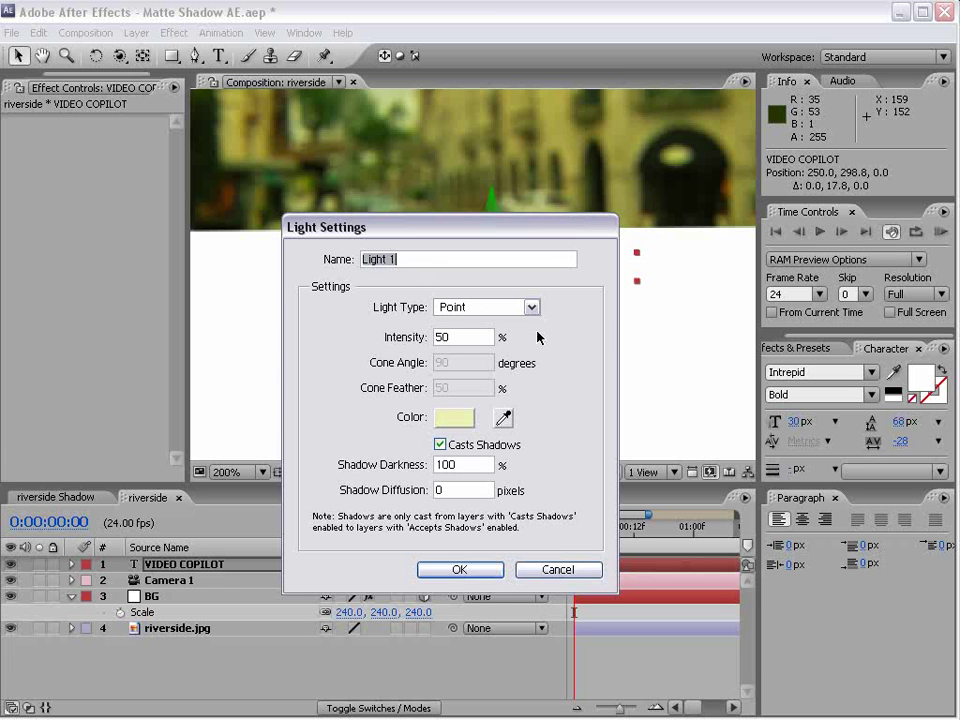
{"action": "double_click", "coordinate": [456, 340]}
{"action": "type", "text": "75"}
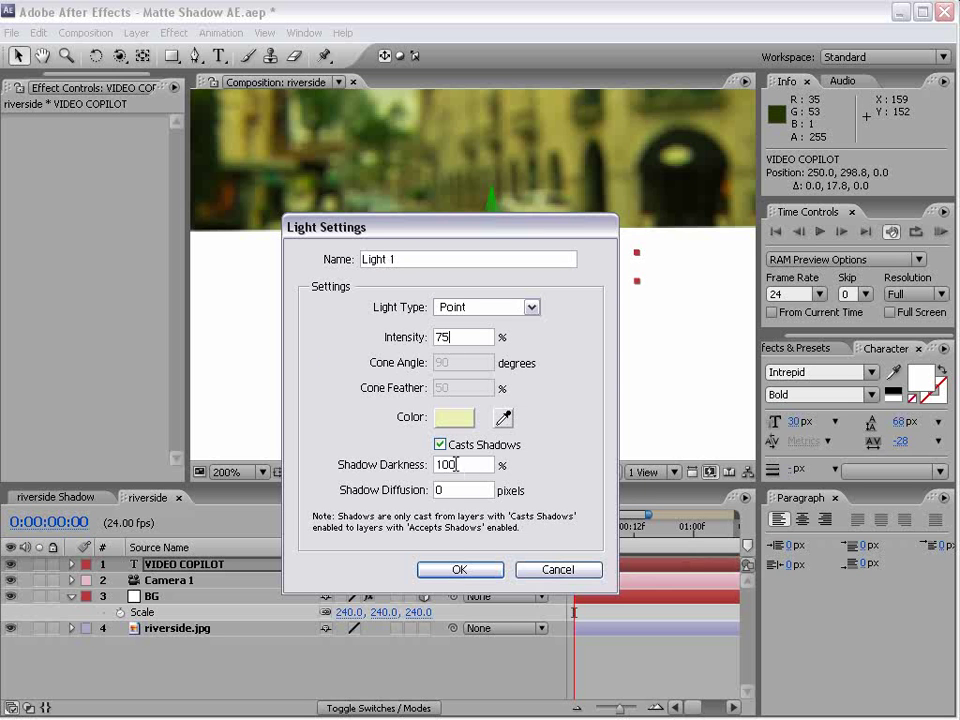
{"action": "left_click", "coordinate": [458, 570]}
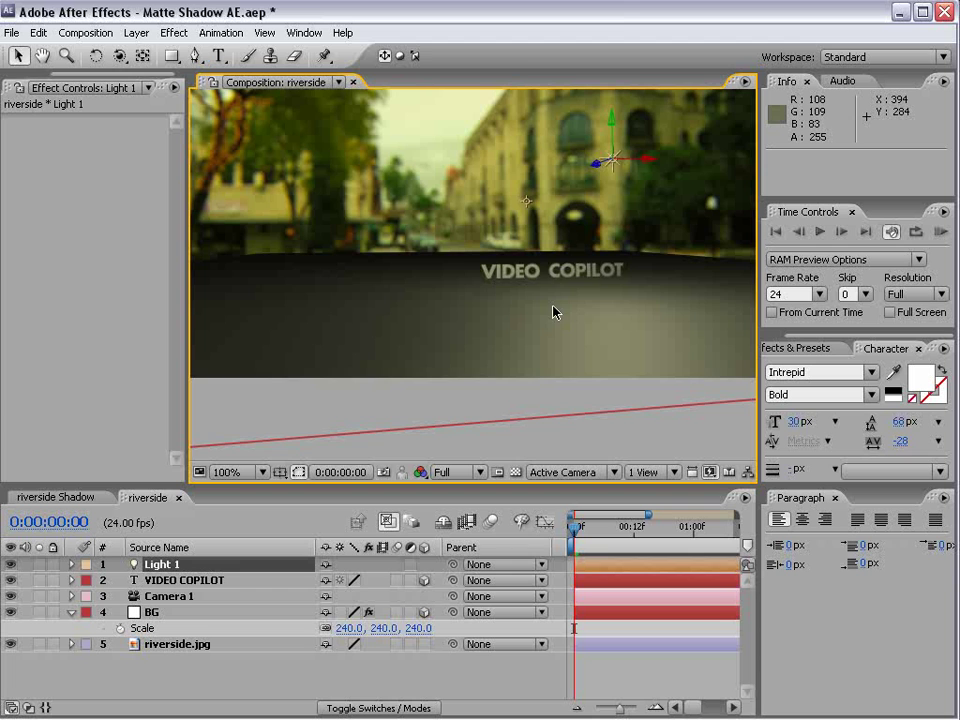
- Recentre the composition view and select the VIDEO COPILOT layer
{"action": "key", "text": "h"}
{"action": "left_click_drag", "start_coordinate": [541, 376], "coordinate": [527, 333]}
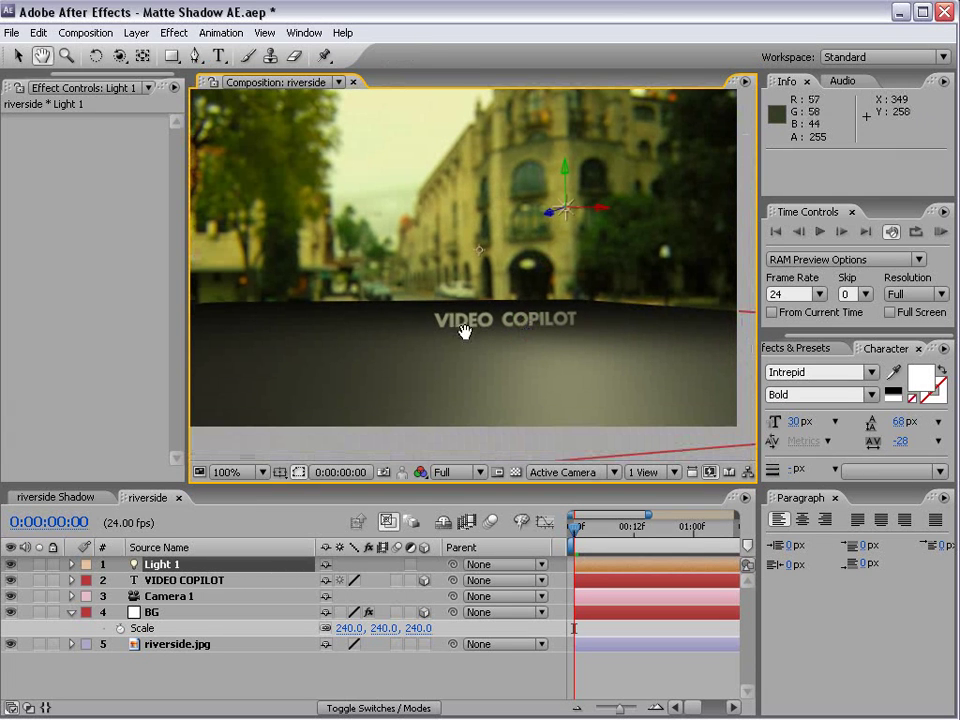
{"action": "key", "text": "v"}
{"action": "left_click", "coordinate": [161, 579]}
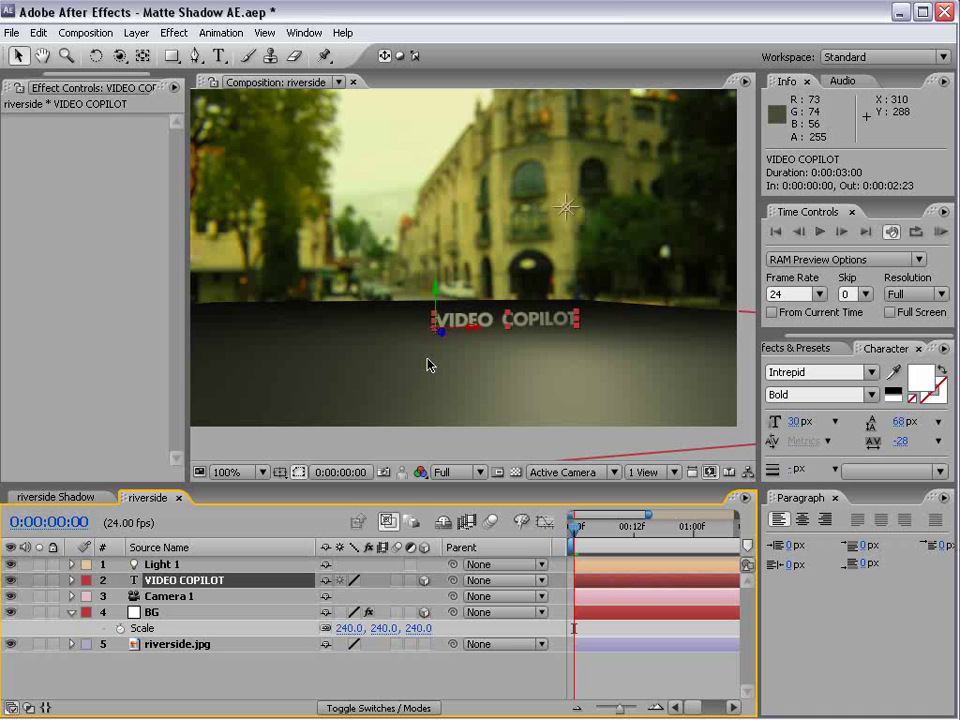
- Set VIDEO COPILOT's Casts Shadows to On and Accepts Lights to Off
{"action": "key", "text": "a"}
{"action": "key", "text": "a"}
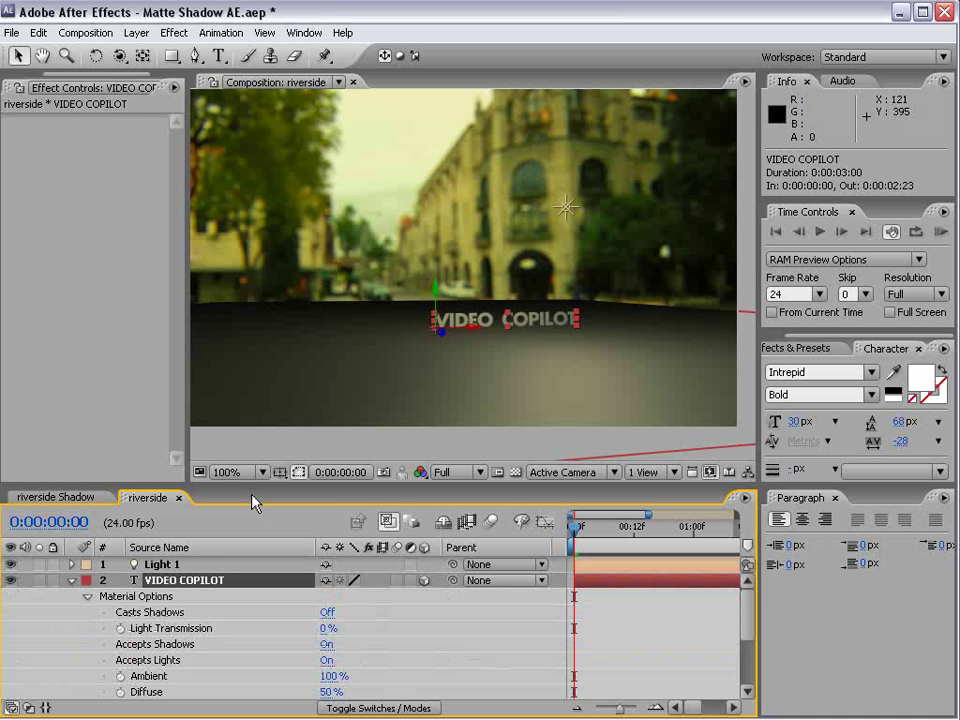
{"action": "left_click_drag", "start_coordinate": [248, 487], "coordinate": [248, 424]}
{"action": "left_click", "coordinate": [71, 519]}
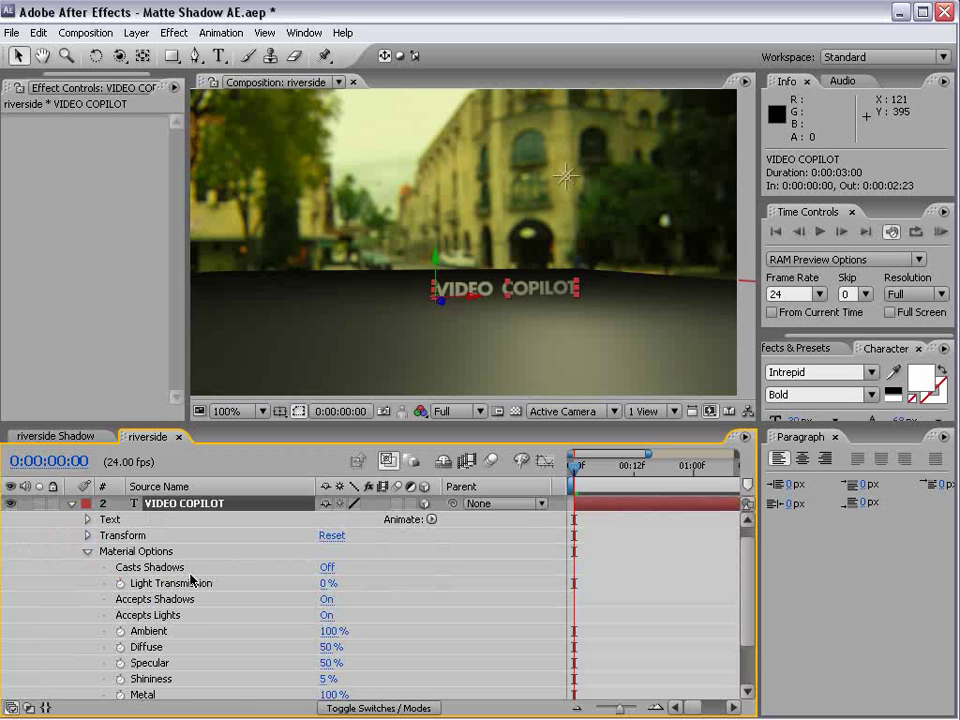
{"action": "left_click", "coordinate": [328, 568]}
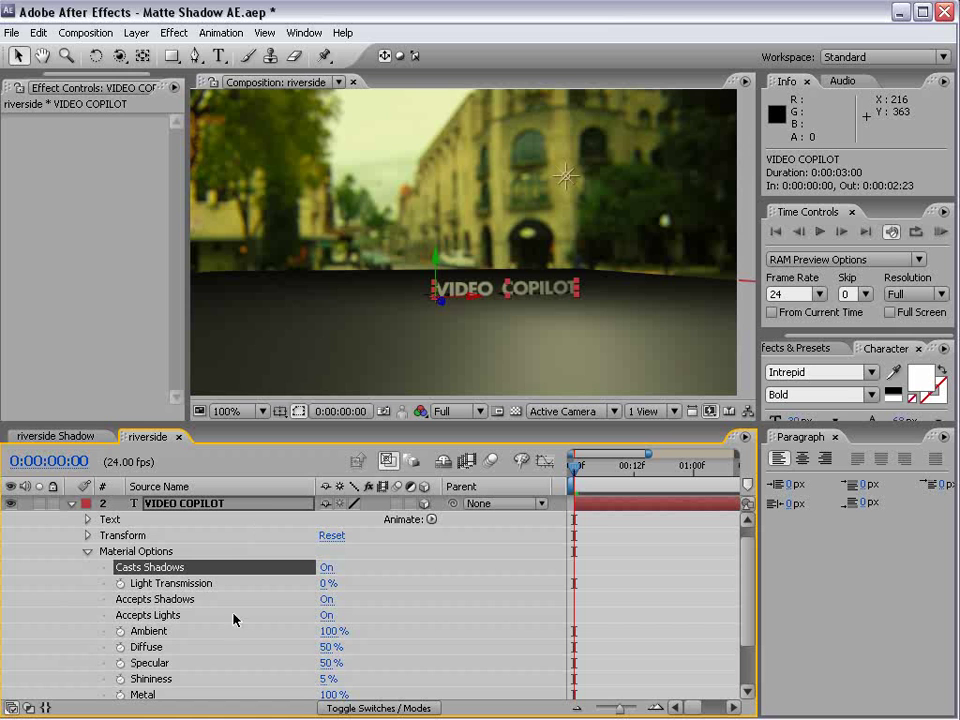
{"action": "left_click", "coordinate": [327, 615]}
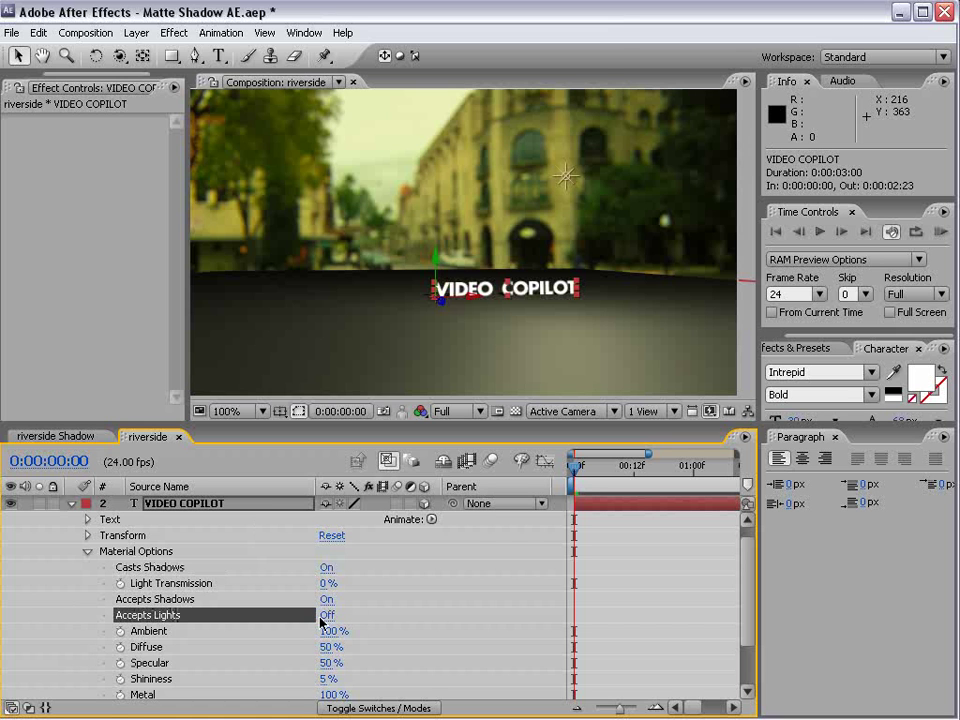
{"action": "key", "text": "period"}
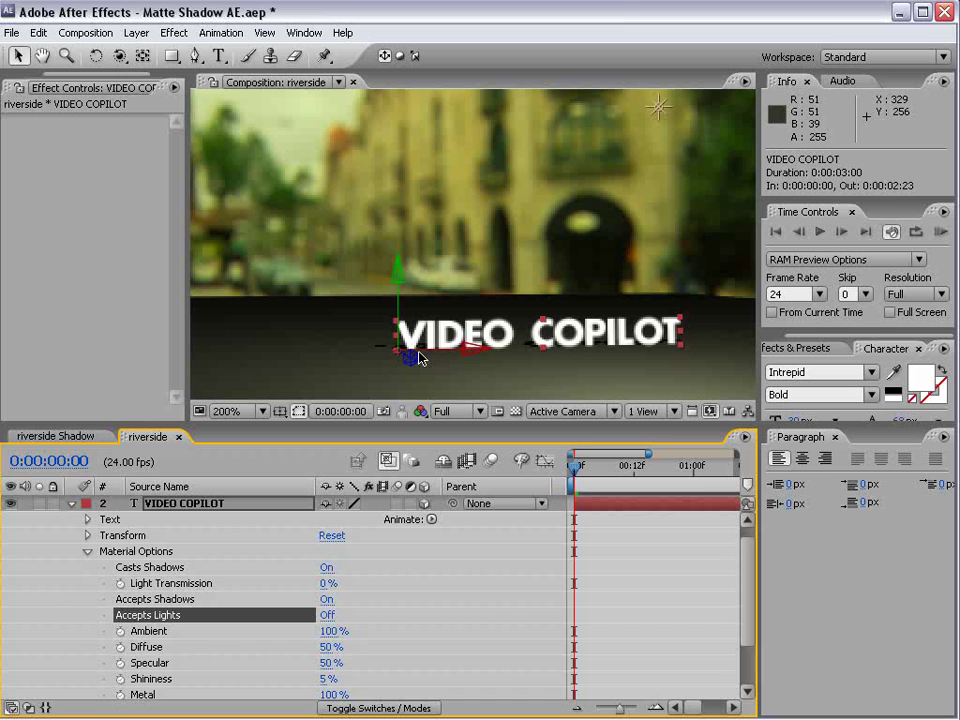
{"action": "left_click", "coordinate": [70, 505]}
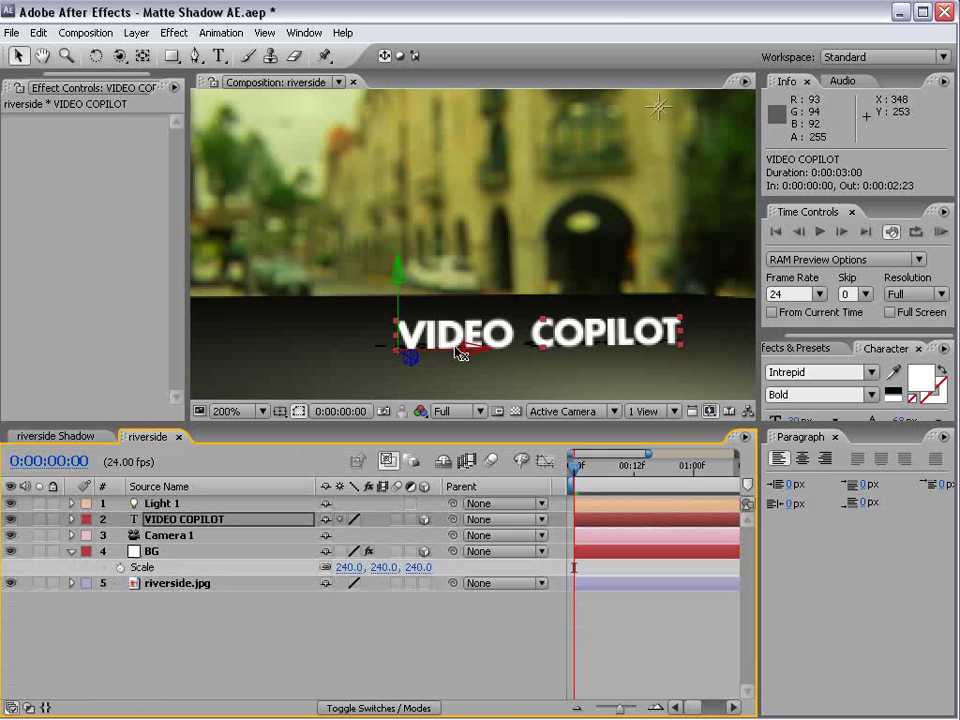
{"action": "scroll", "coordinate": [506, 279], "scroll_direction": "down", "scroll_amount": 1}
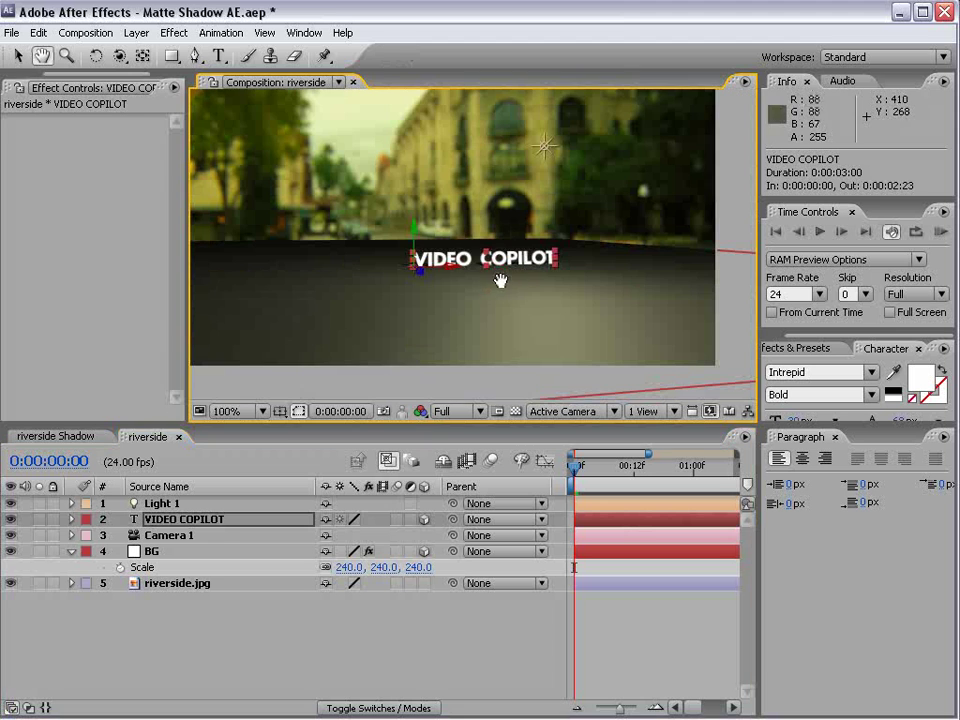
- Turn Accepts Lights off in the BG layer's material options
{"action": "left_click", "coordinate": [155, 551]}
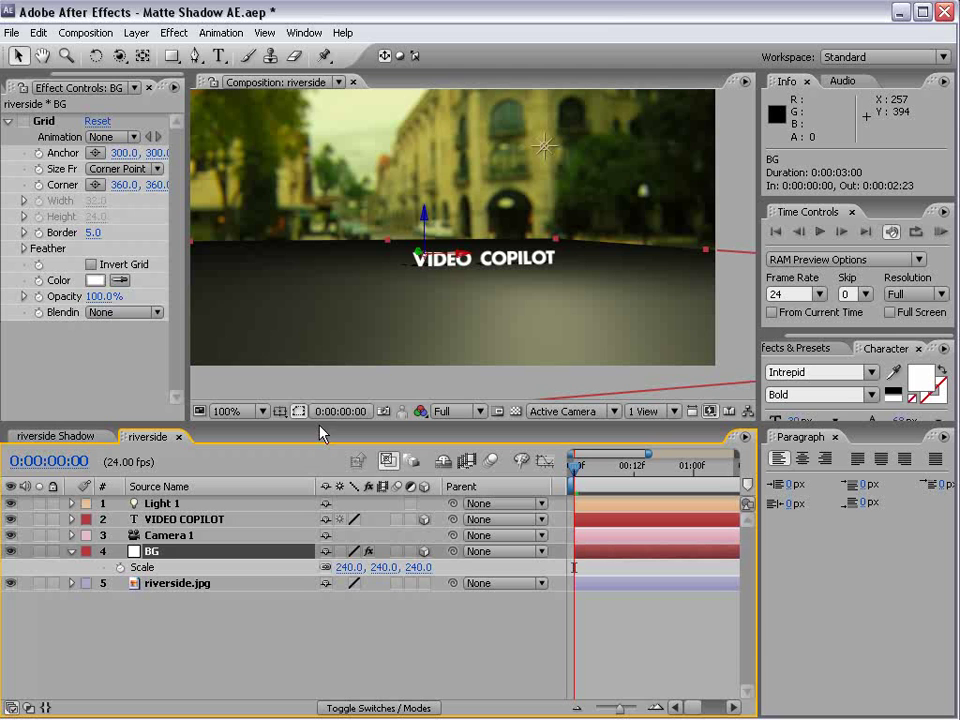
{"action": "key", "text": "a"}
{"action": "key", "text": "a"}
{"action": "scroll", "coordinate": [293, 643], "scroll_direction": "down", "scroll_amount": 1}
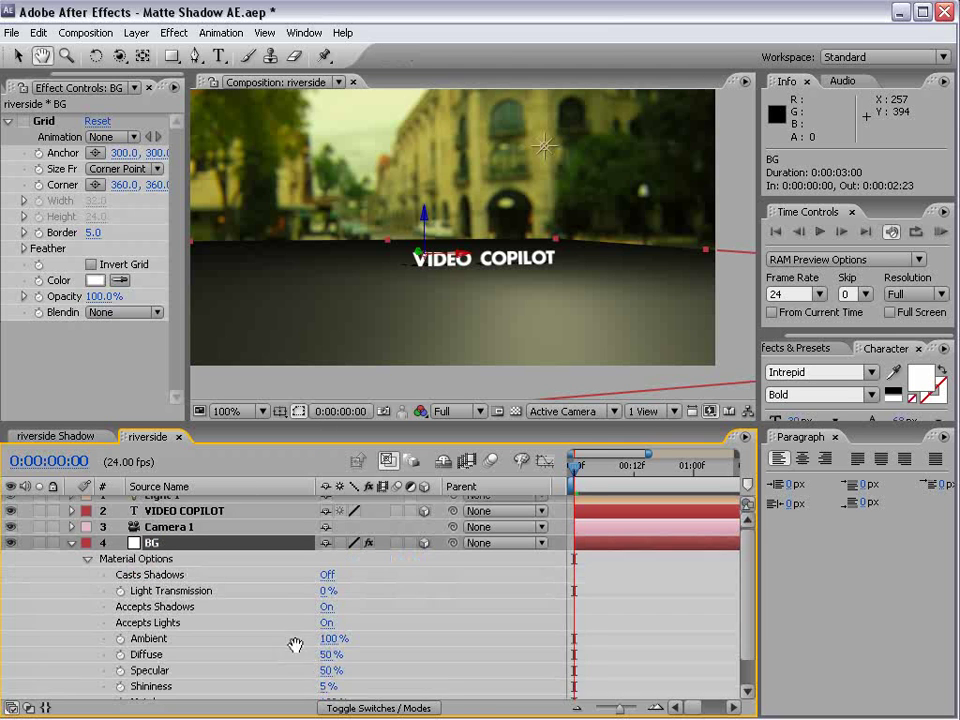
{"action": "scroll", "coordinate": [120, 612], "scroll_direction": "down", "scroll_amount": 1}
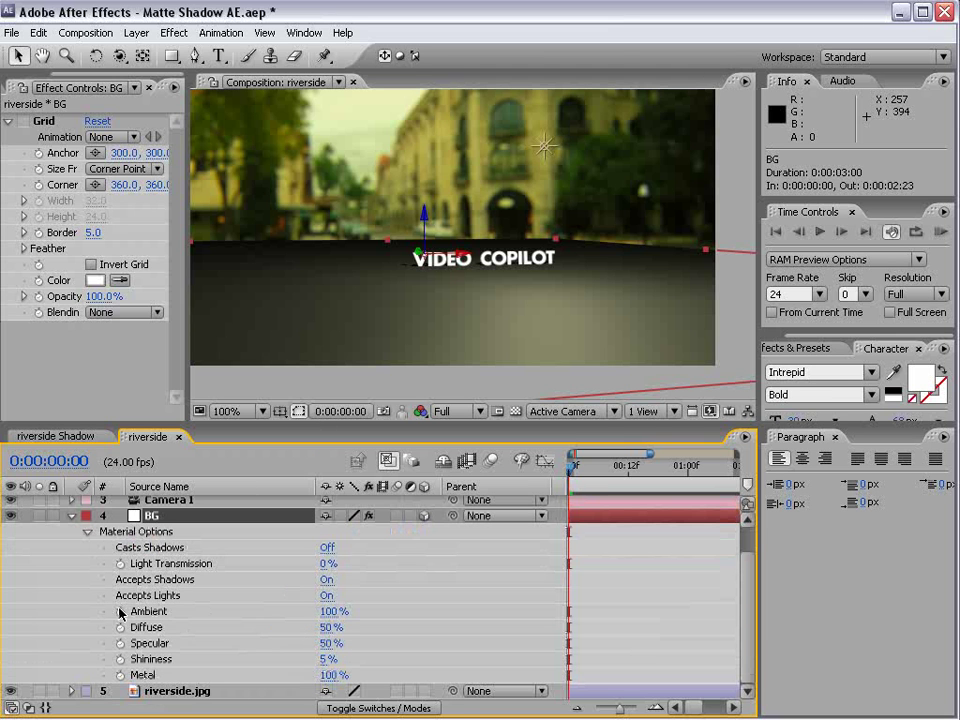
{"action": "left_click", "coordinate": [327, 596]}
- Set BG's blending mode to Multiply, collapse its properties, and clear the selection
{"action": "key", "text": "F4"}
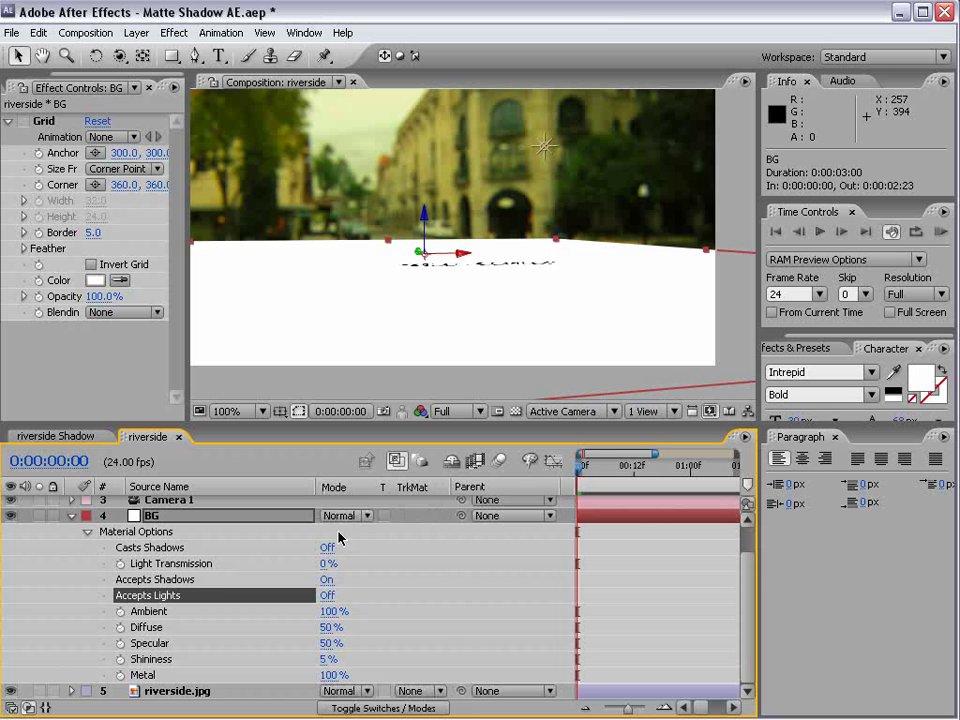
{"action": "left_click", "coordinate": [338, 517]}
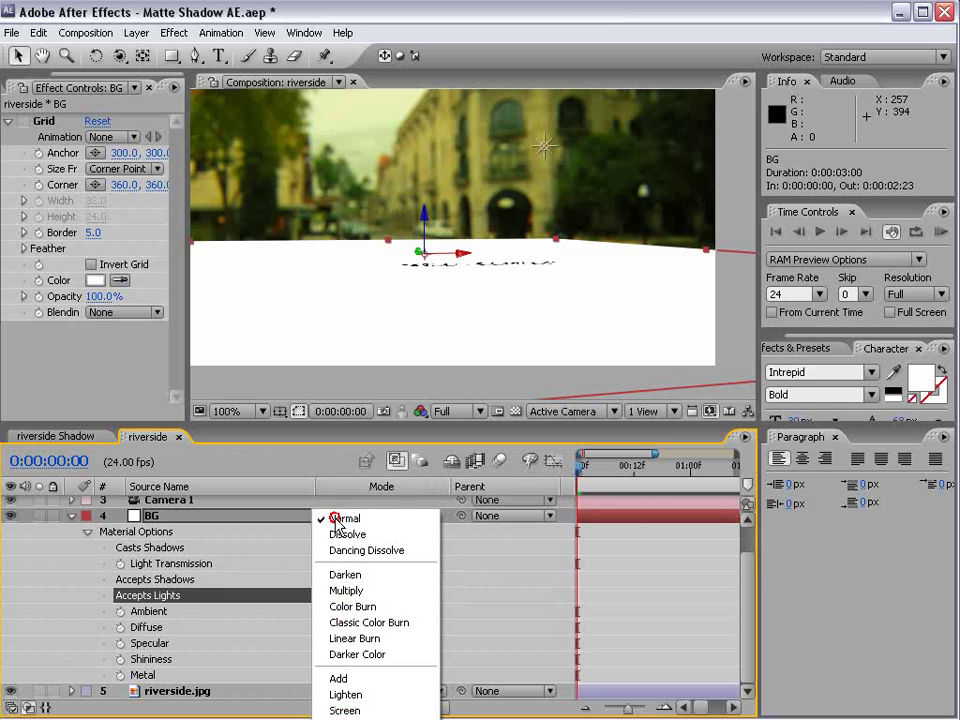
{"action": "left_click", "coordinate": [347, 591]}
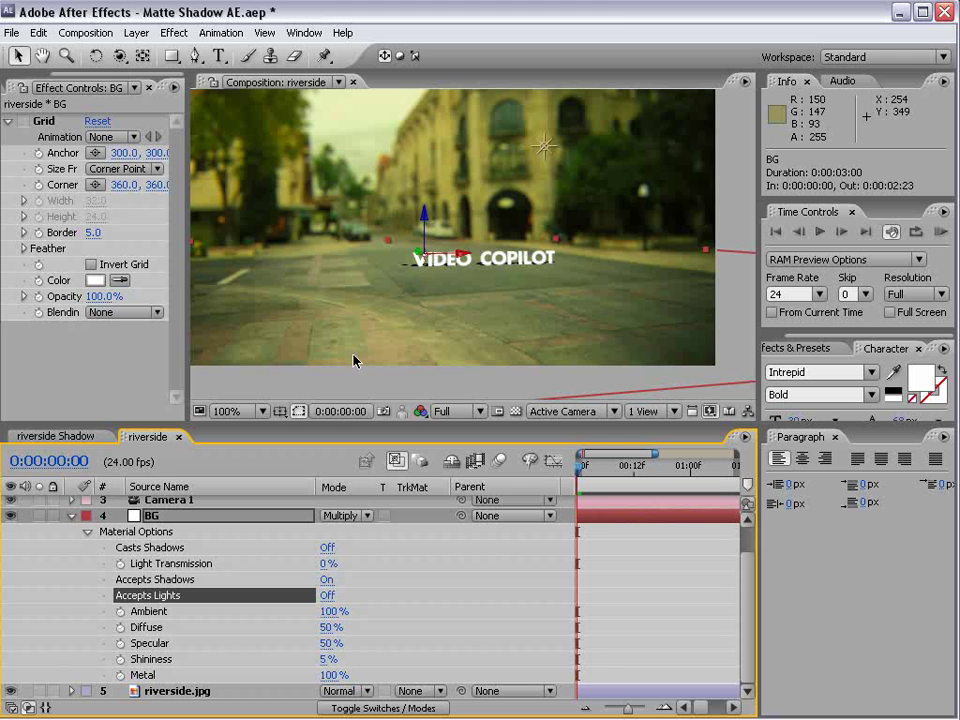
{"action": "scroll", "coordinate": [470, 230], "scroll_direction": "up", "scroll_amount": 1}
{"action": "left_click_drag", "start_coordinate": [405, 347], "coordinate": [420, 347]}
{"action": "key", "text": "v"}
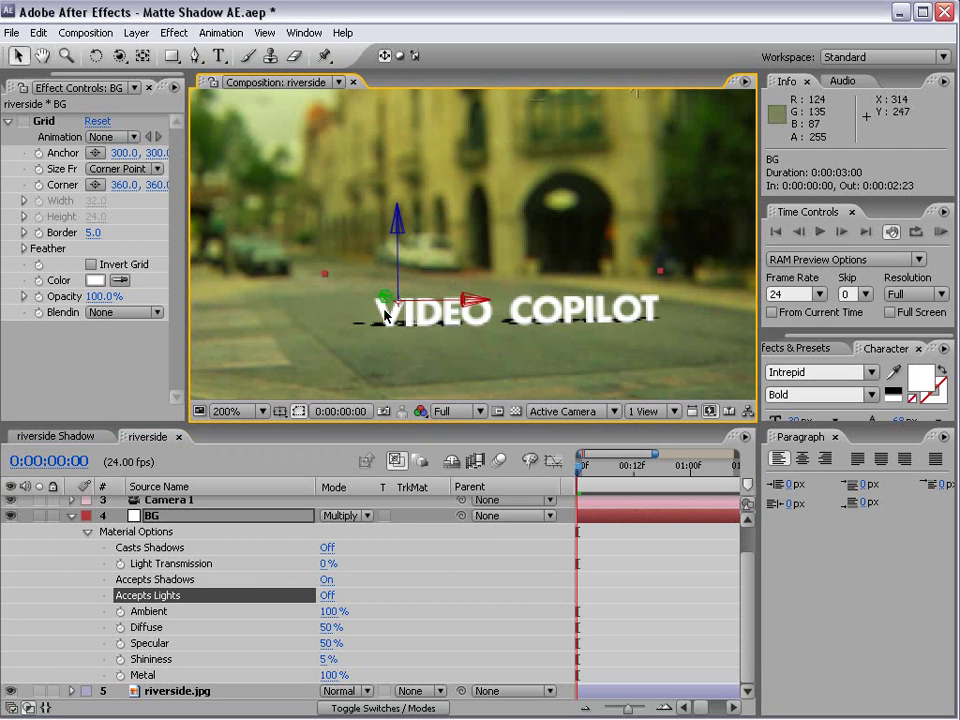
{"action": "left_click", "coordinate": [71, 515]}
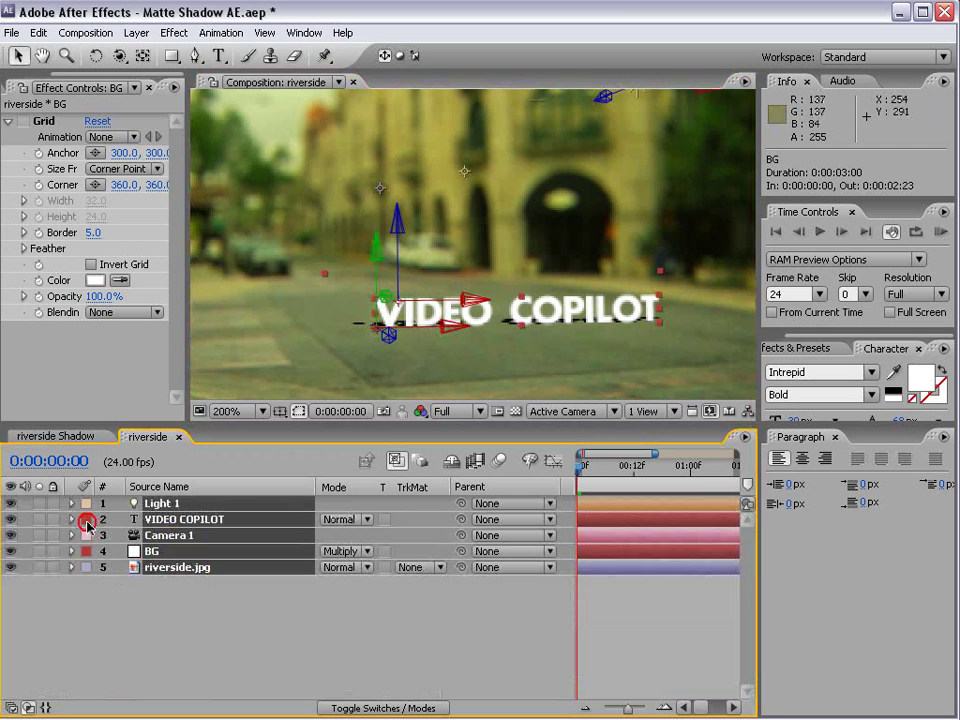
{"action": "left_click", "coordinate": [328, 662]}
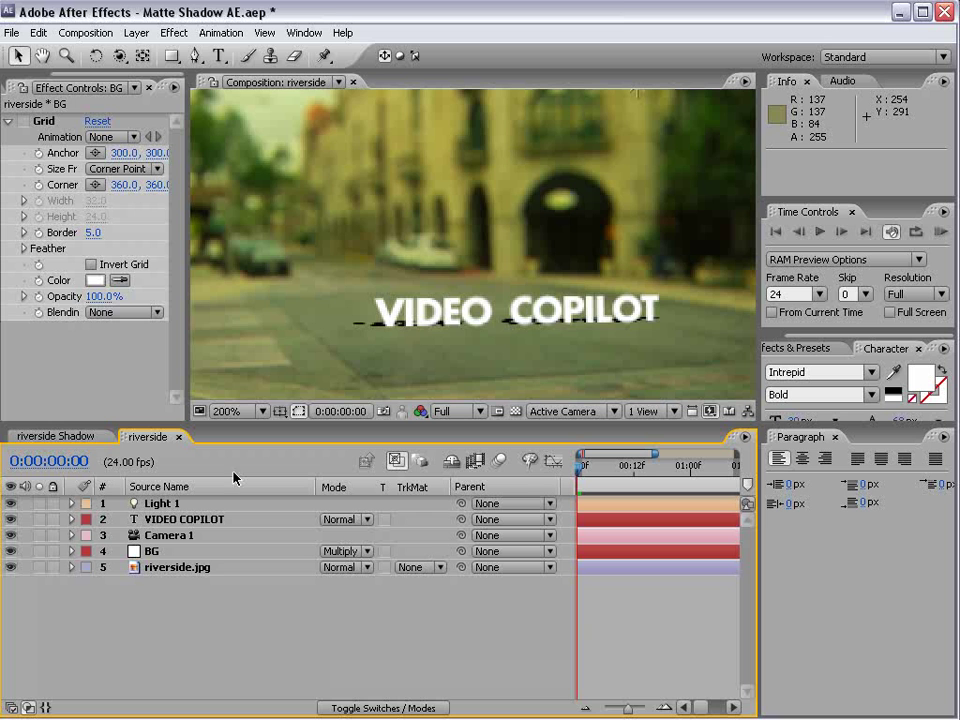
{"action": "scroll", "coordinate": [536, 293], "scroll_direction": "down", "scroll_amount": 1}
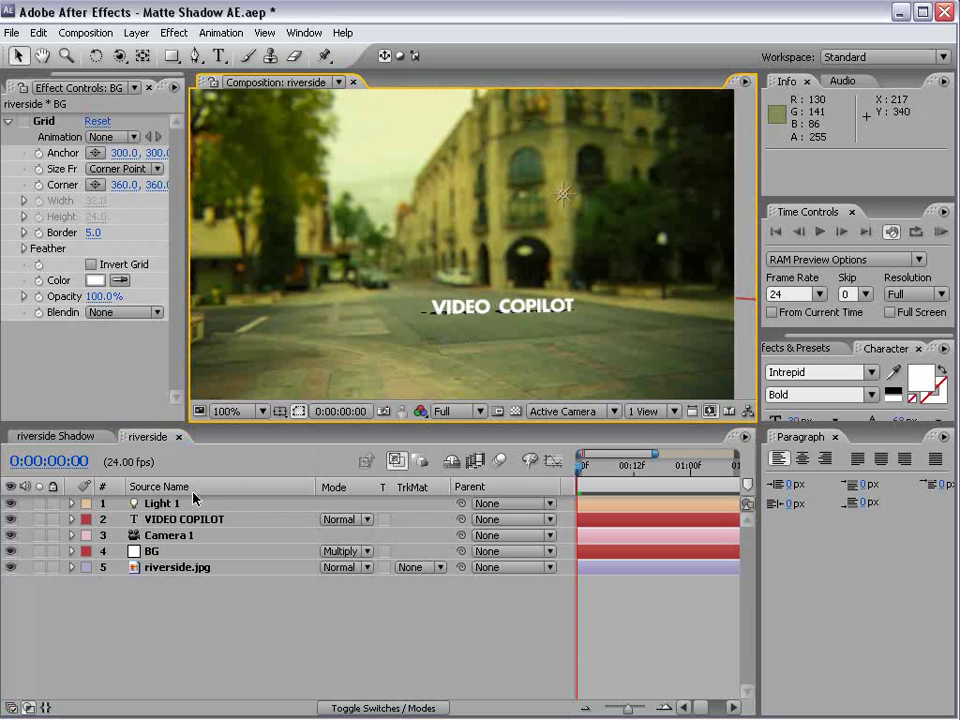
- Raise Light 1's Shadow Diffusion to 50 pixels
{"action": "left_click", "coordinate": [194, 500]}
{"action": "key", "text": "a"}
{"action": "key", "text": "a"}
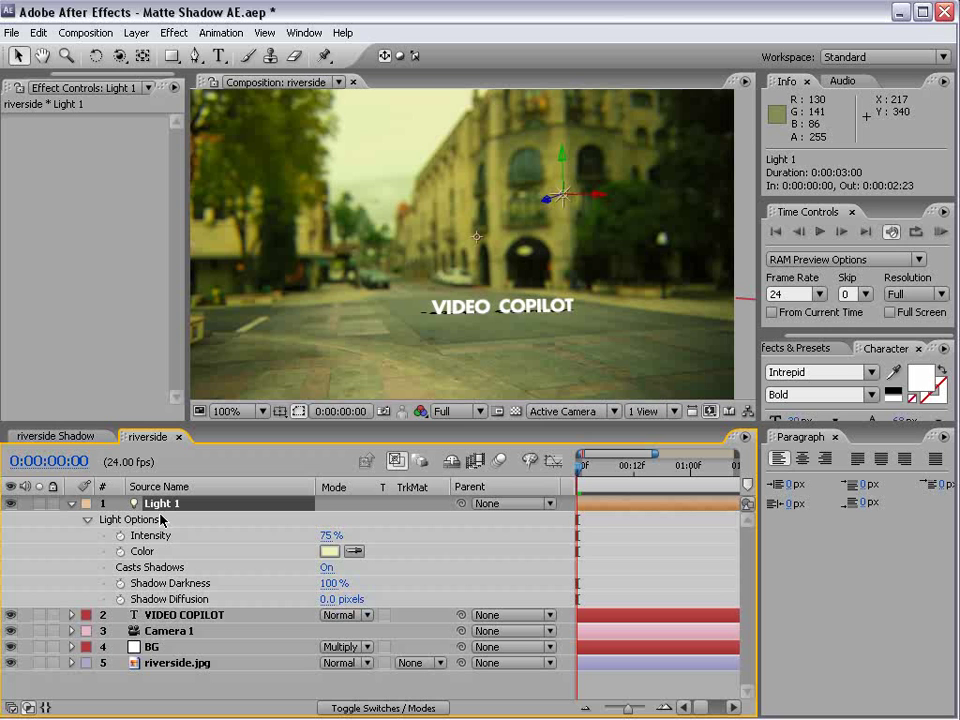
{"action": "mouse_move", "coordinate": [328, 599]}
{"action": "left_mouse_down"}
{"action": "mouse_move", "coordinate": [424, 592]}
{"action": "mouse_move", "coordinate": [398, 600]}
{"action": "left_mouse_up"}
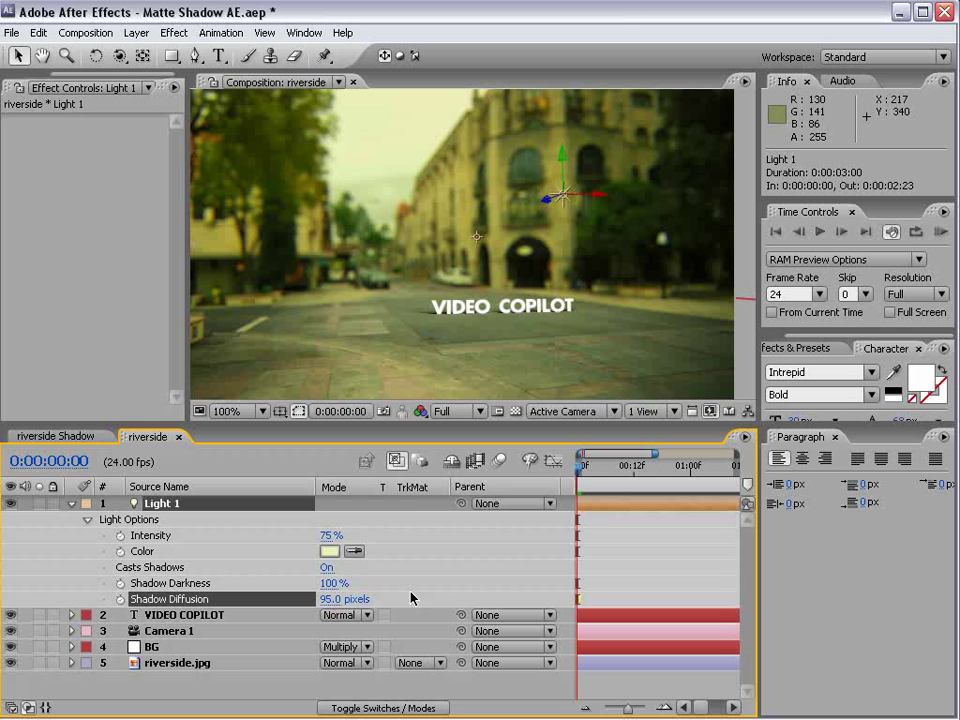
{"action": "key", "text": "Return"}
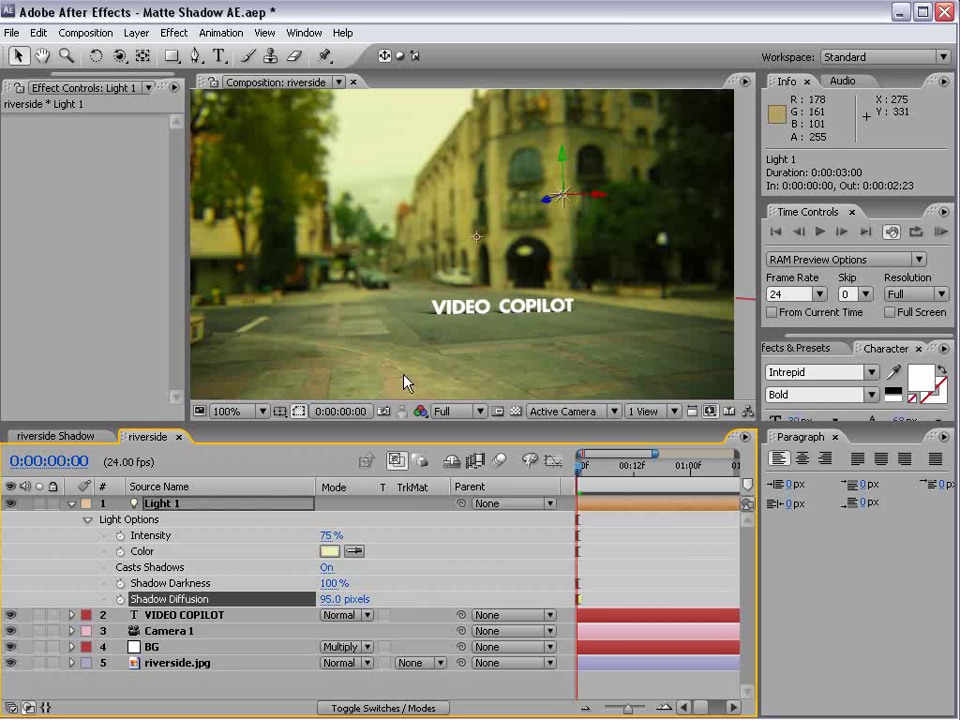
- Move the VIDEO COPILOT text toward the camera, rotate it, and shift it further left
{"action": "left_click", "coordinate": [178, 617]}
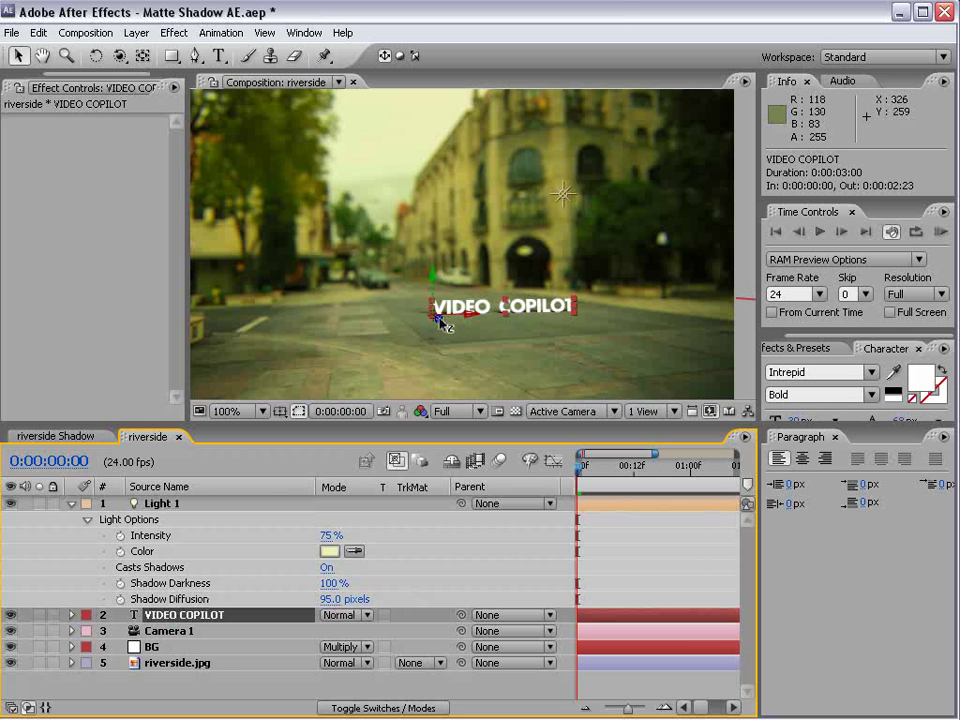
{"action": "left_click_drag", "start_coordinate": [440, 324], "coordinate": [558, 437]}
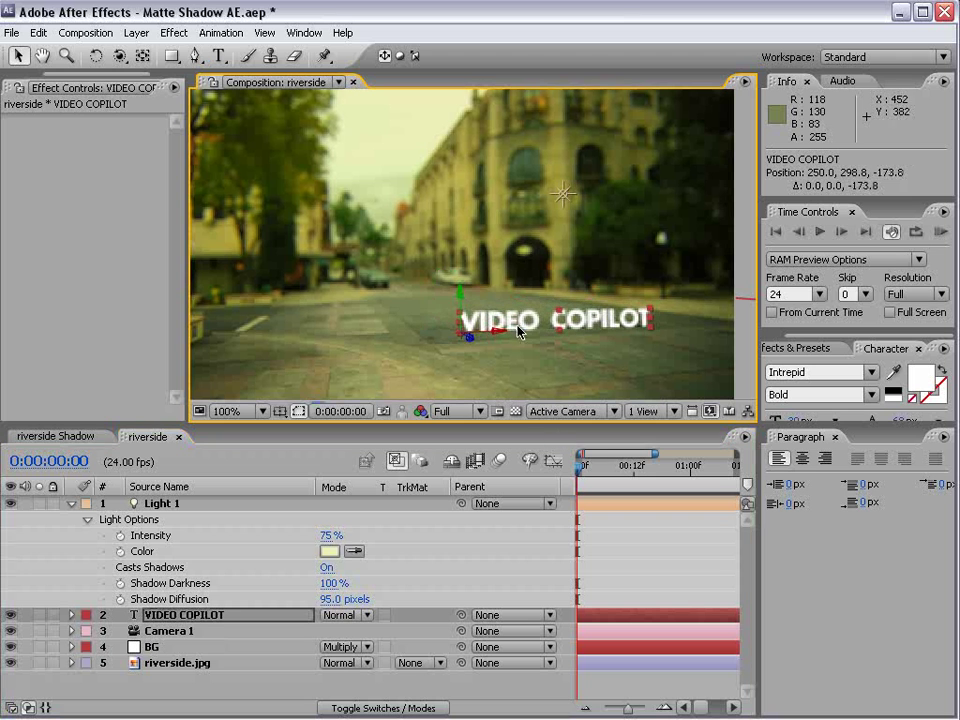
{"action": "key", "text": "w"}
{"action": "mouse_move", "coordinate": [461, 313]}
{"action": "left_mouse_down"}
{"action": "mouse_move", "coordinate": [421, 318]}
{"action": "mouse_move", "coordinate": [440, 319]}
{"action": "left_mouse_up"}
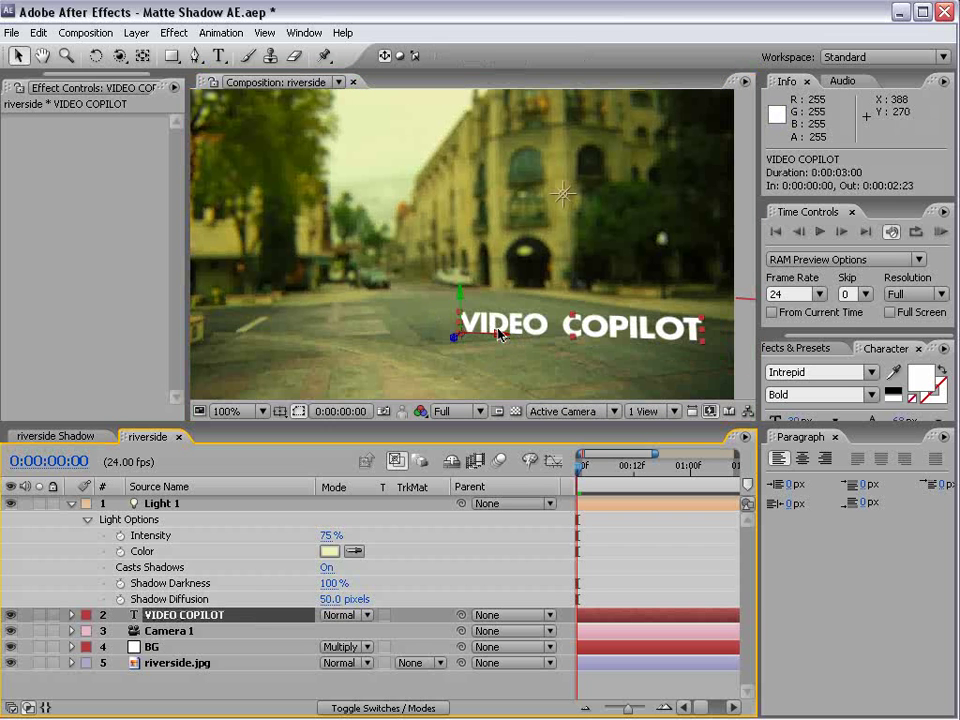
{"action": "left_click_drag", "start_coordinate": [488, 332], "coordinate": [360, 330]}
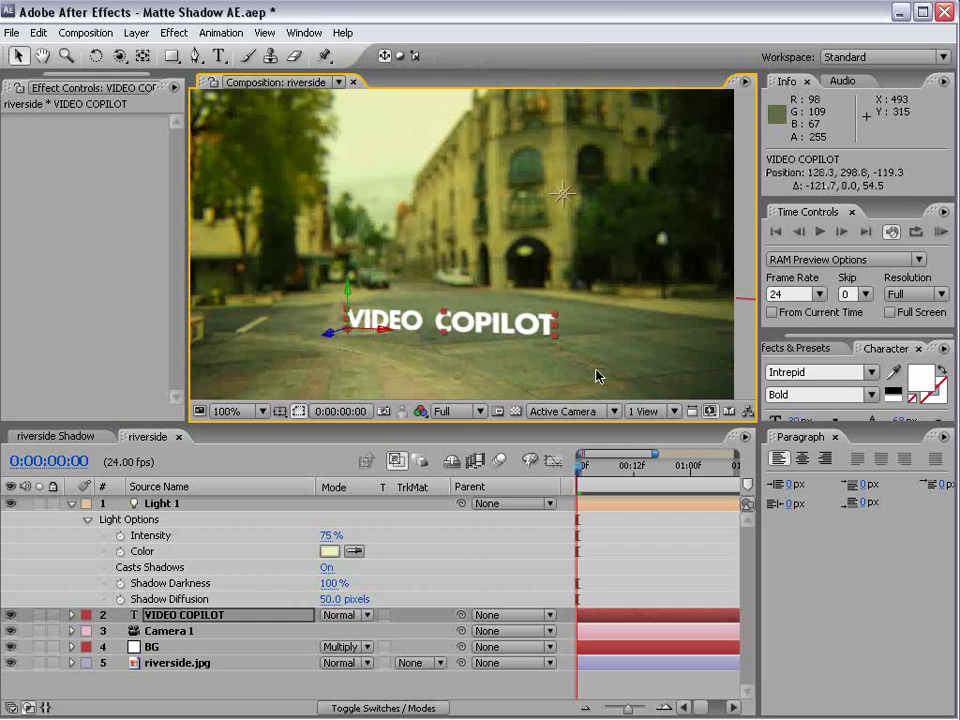
{"action": "left_click", "coordinate": [575, 411]}
- In Top view, move Light 1 toward the lower left so the text's shadow crosses the street
{"action": "left_click", "coordinate": [552, 510]}
{"action": "key", "text": "h"}
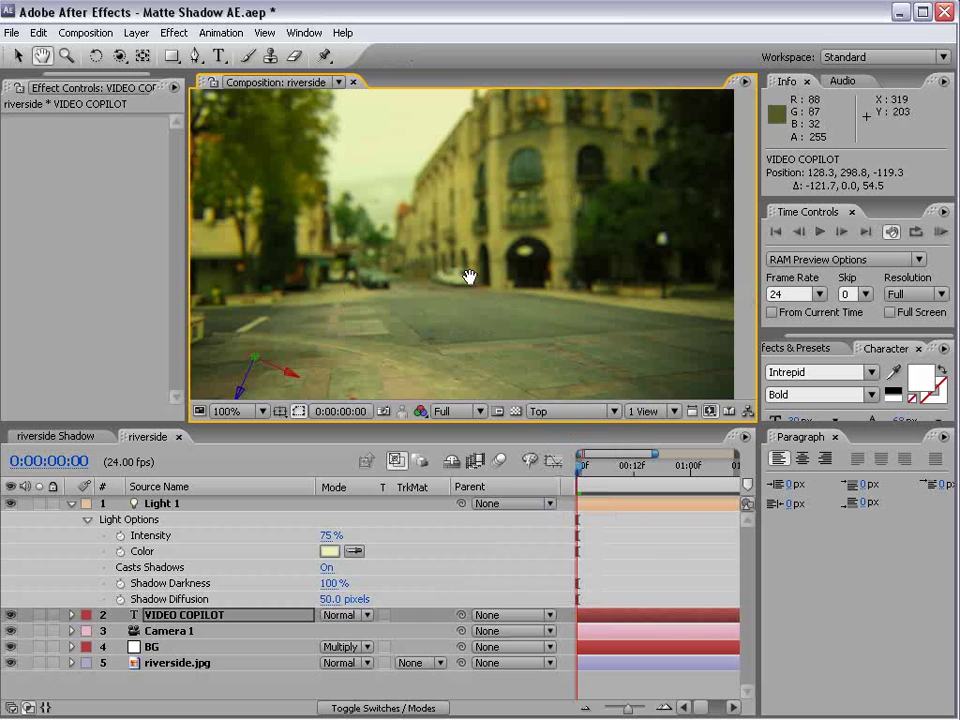
{"action": "left_click_drag", "start_coordinate": [467, 272], "coordinate": [420, 199]}
{"action": "scroll", "coordinate": [550, 352], "scroll_direction": "down", "scroll_amount": 1}
{"action": "key", "text": "v"}
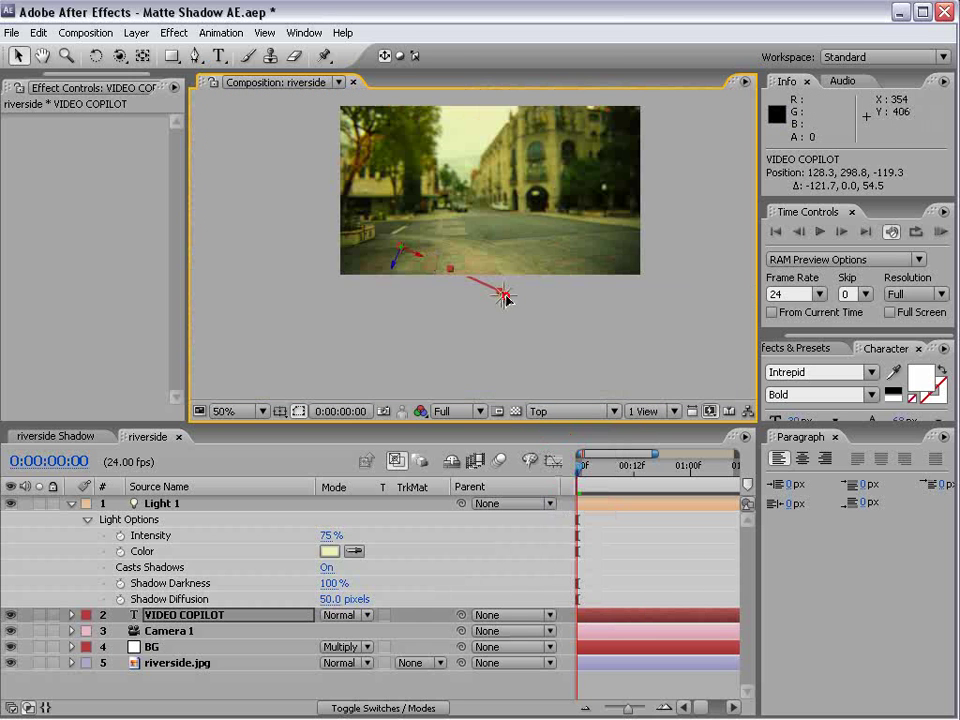
{"action": "mouse_move", "coordinate": [505, 298]}
{"action": "left_mouse_down"}
{"action": "mouse_move", "coordinate": [378, 348]}
{"action": "mouse_move", "coordinate": [399, 332]}
{"action": "left_mouse_up"}
{"action": "key", "text": "h"}
{"action": "scroll", "coordinate": [476, 324], "scroll_direction": "up", "scroll_amount": 1}
{"action": "left_click_drag", "start_coordinate": [476, 324], "coordinate": [508, 272]}
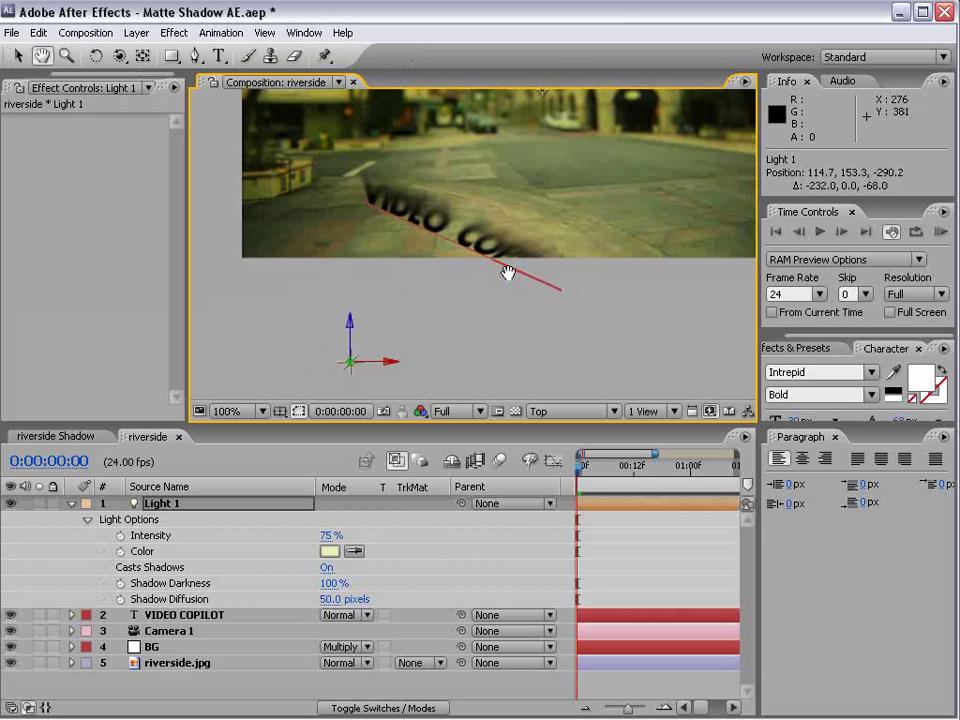
{"action": "key", "text": "v"}
{"action": "mouse_move", "coordinate": [333, 330]}
{"action": "left_mouse_down"}
{"action": "mouse_move", "coordinate": [296, 221]}
{"action": "mouse_move", "coordinate": [446, 150]}
{"action": "mouse_move", "coordinate": [626, 264]}
{"action": "mouse_move", "coordinate": [362, 332]}
{"action": "mouse_move", "coordinate": [381, 346]}
{"action": "left_mouse_up"}
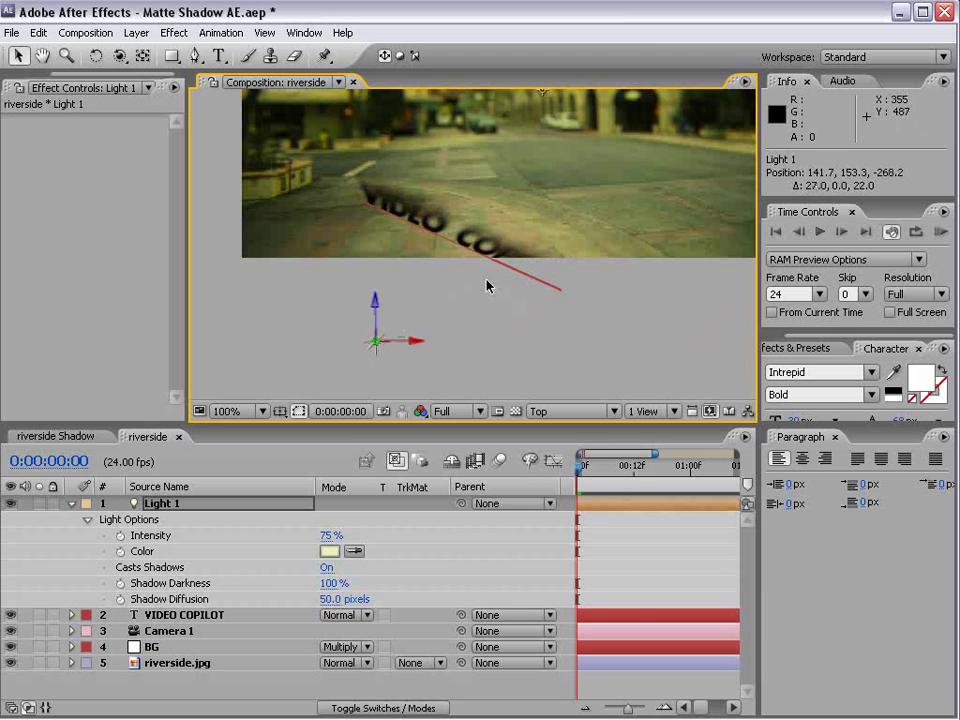
- Back in Active Camera view, push Light 1 further back in depth
{"action": "left_click", "coordinate": [555, 411]}
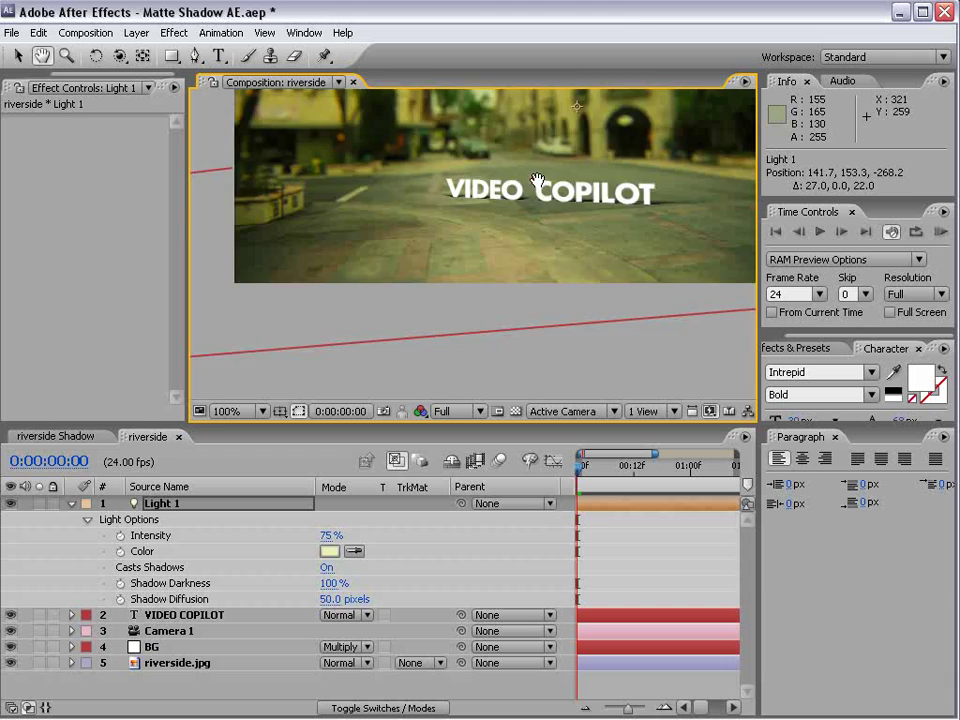
{"action": "scroll", "coordinate": [446, 338], "scroll_direction": "up", "scroll_amount": 1}
{"action": "scroll", "coordinate": [446, 338], "scroll_direction": "down", "scroll_amount": 1}
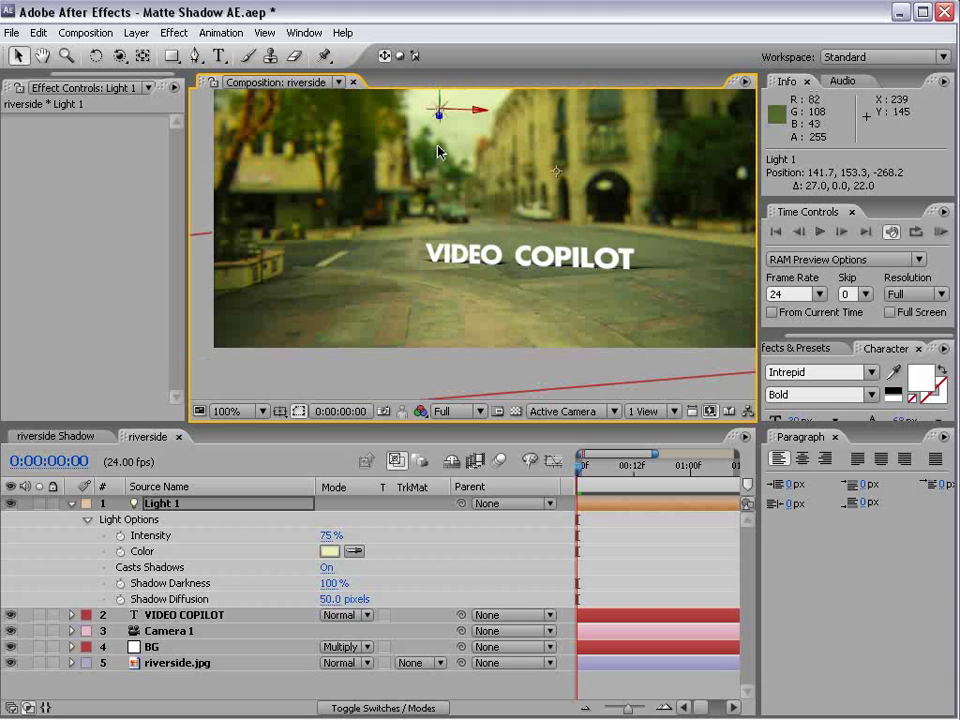
{"action": "mouse_move", "coordinate": [438, 113]}
{"action": "left_mouse_down"}
{"action": "mouse_move", "coordinate": [395, 82]}
{"action": "mouse_move", "coordinate": [393, 133]}
{"action": "left_mouse_up"}
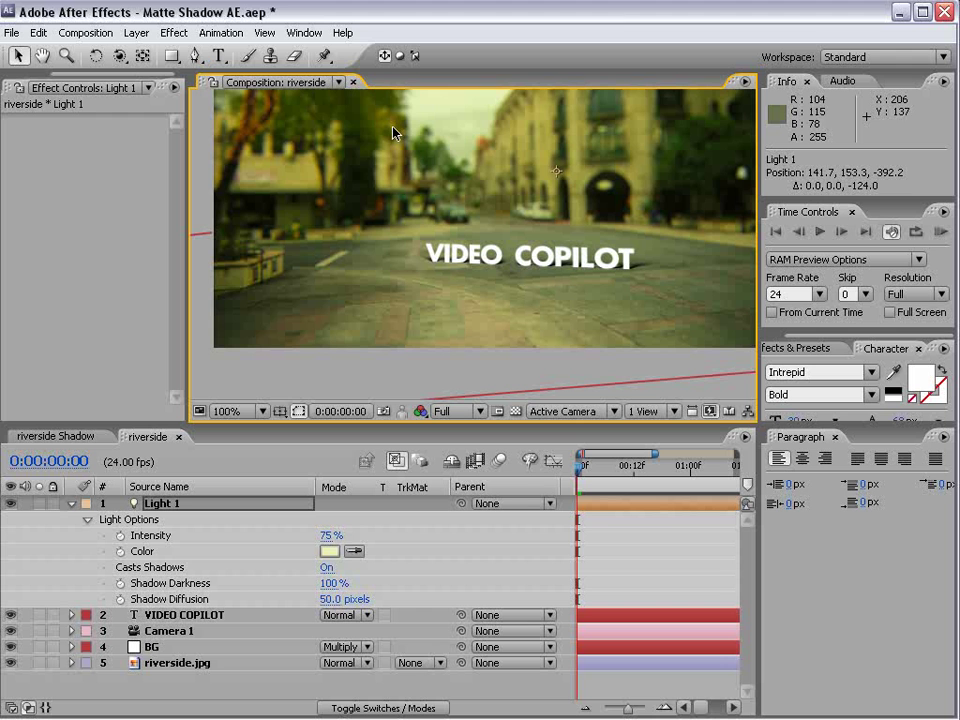
- Scale the VIDEO COPILOT text layer up to about 136%
{"action": "left_click", "coordinate": [530, 260]}
{"action": "scroll", "coordinate": [547, 303], "scroll_direction": "up", "scroll_amount": 1}
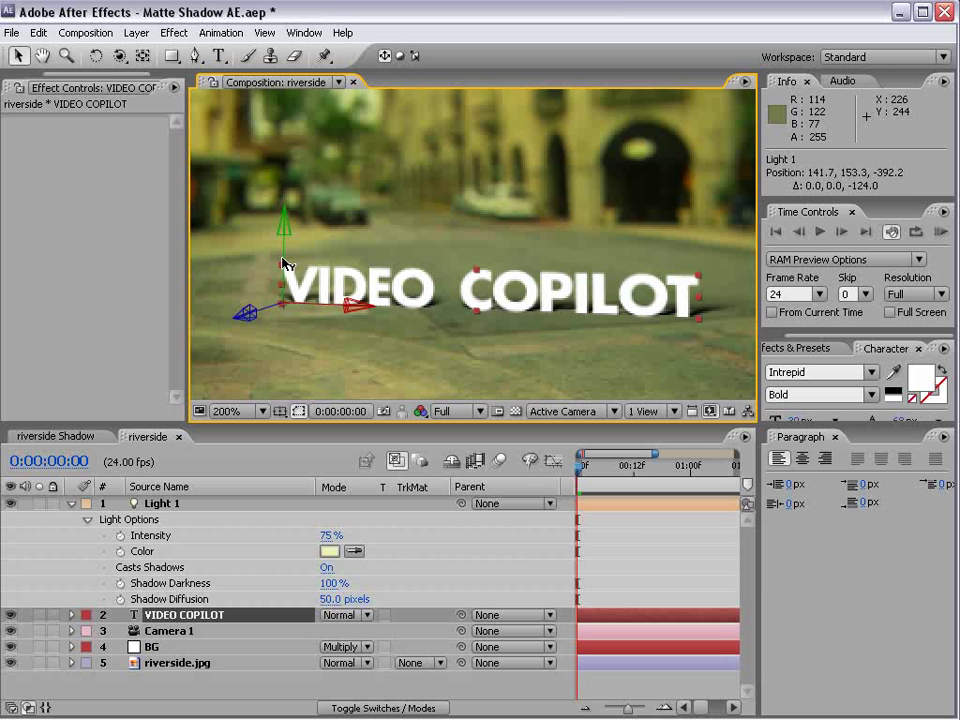
{"action": "left_click_drag", "start_coordinate": [283, 264], "coordinate": [283, 263]}
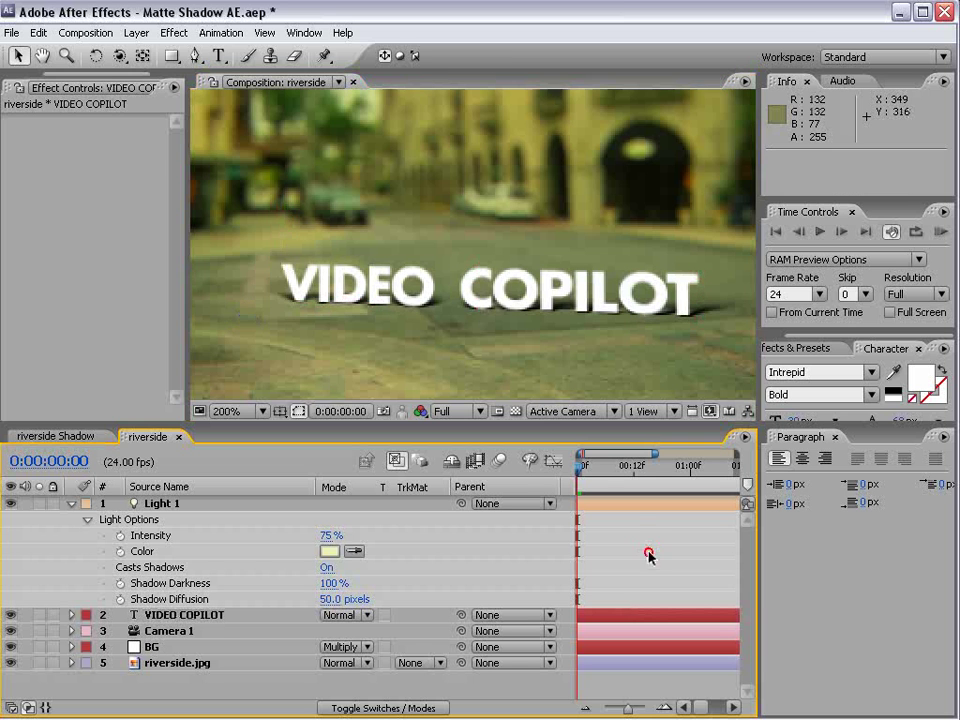
{"action": "scroll", "coordinate": [510, 349], "scroll_direction": "down", "scroll_amount": 1}
{"action": "mouse_move", "coordinate": [584, 266]}
{"action": "left_mouse_down"}
{"action": "mouse_move", "coordinate": [673, 258]}
{"action": "mouse_move", "coordinate": [666, 296]}
{"action": "left_mouse_up"}
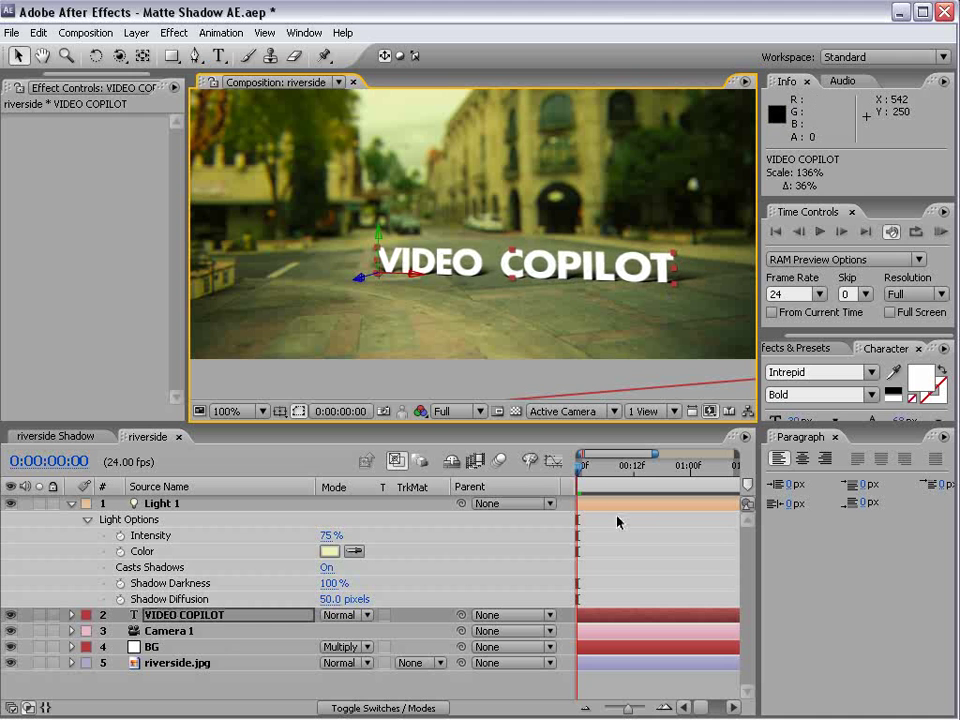
{"action": "left_click", "coordinate": [174, 32]}
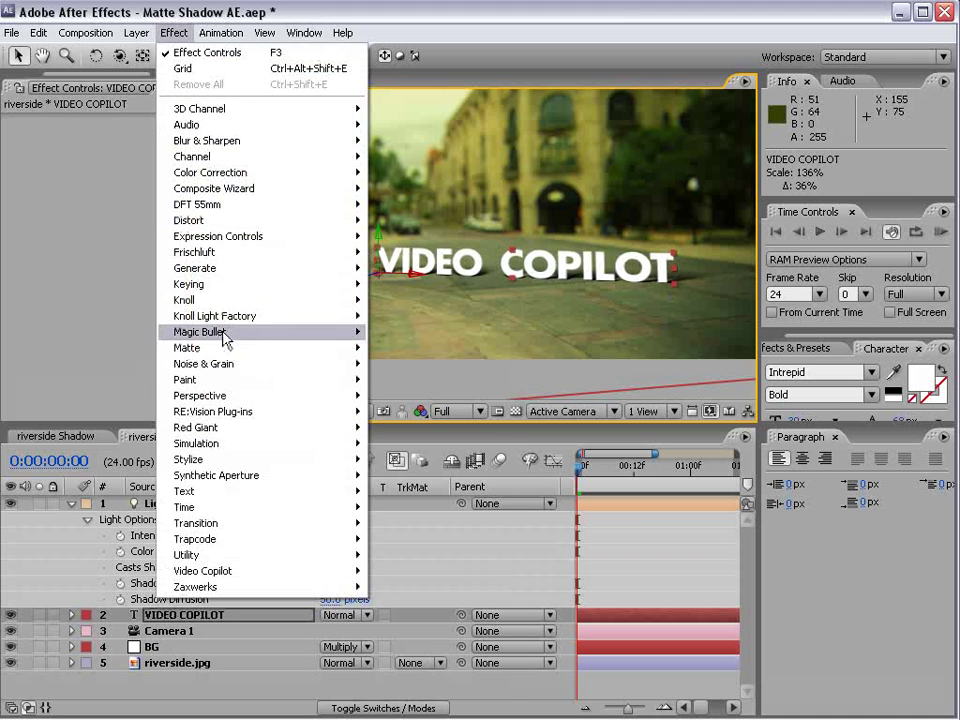
- Add a Ramp to the text, eyedropping start and end colours from the photo
{"action": "left_click", "coordinate": [413, 604]}
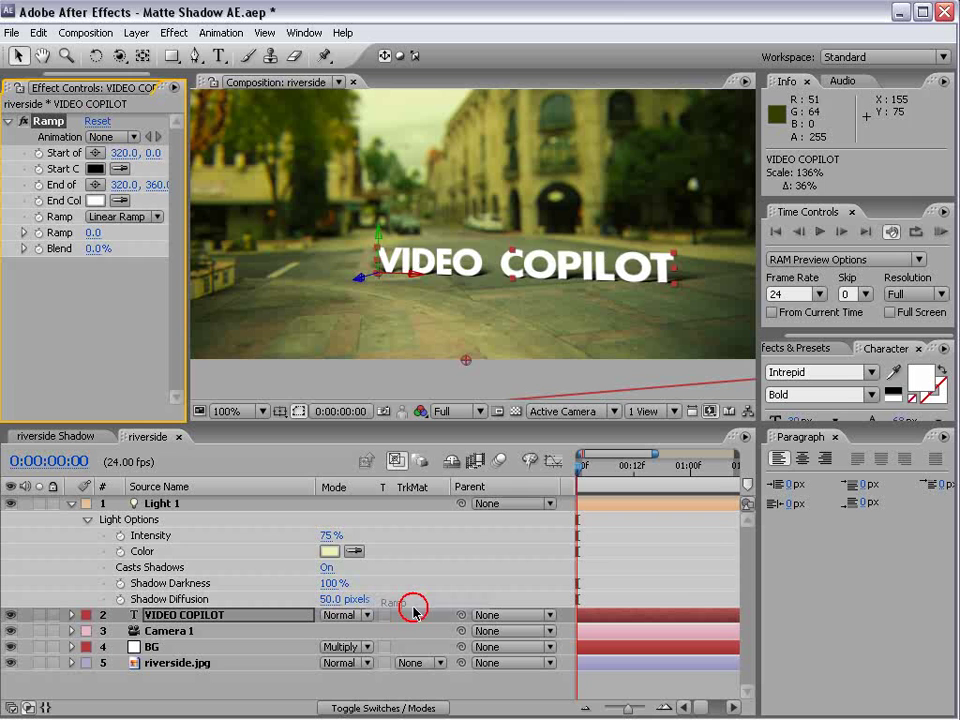
{"action": "left_click", "coordinate": [117, 199]}
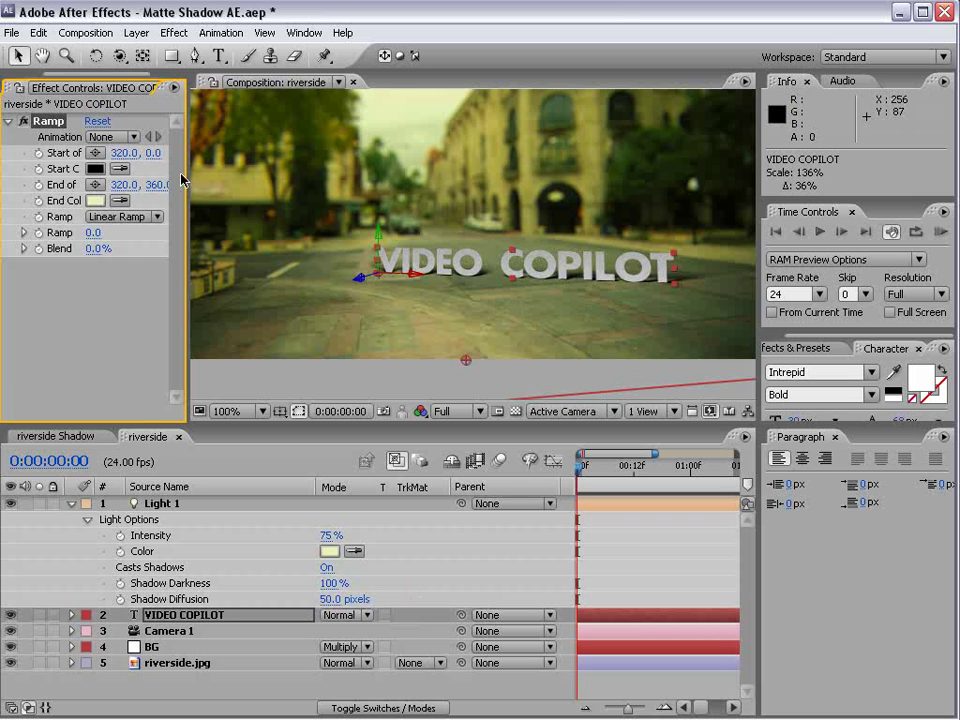
{"action": "left_click", "coordinate": [502, 135]}
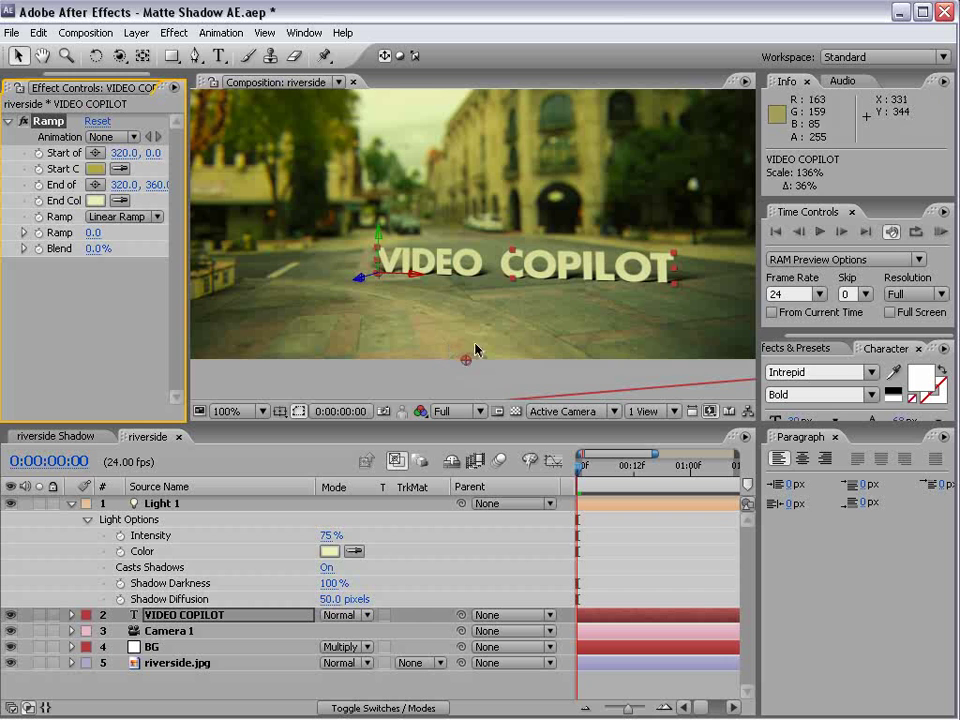
{"action": "key", "text": "comma"}
{"action": "mouse_move", "coordinate": [469, 133]}
{"action": "left_mouse_down"}
{"action": "mouse_move", "coordinate": [450, 212]}
{"action": "mouse_move", "coordinate": [345, 195]}
{"action": "left_mouse_up"}
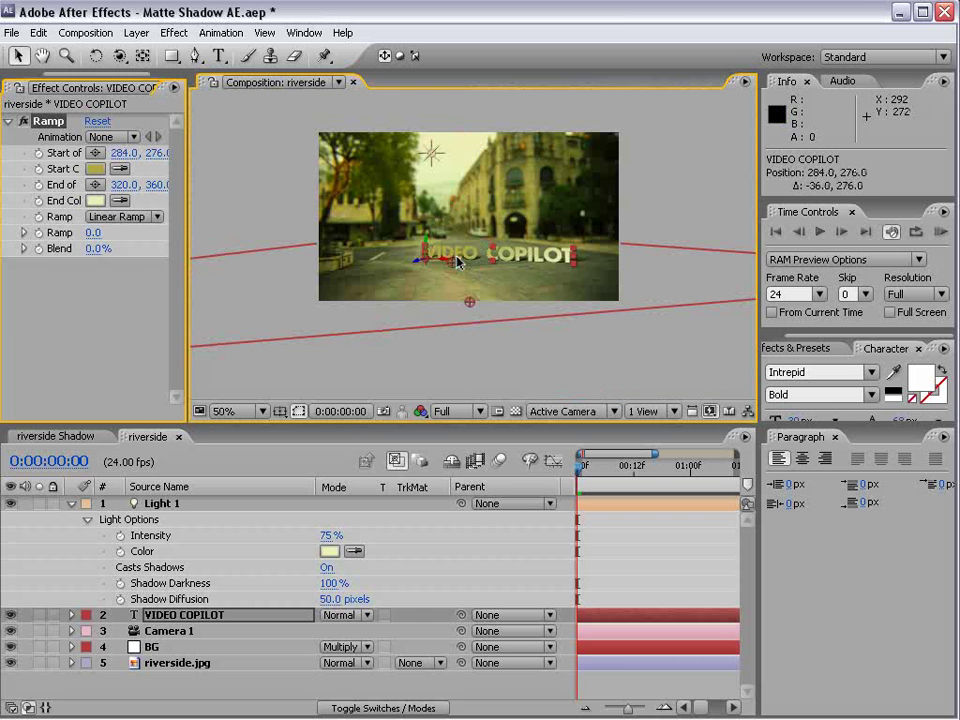
- Make the ramp radial with a lighter cream start colour, and reposition its start and end points
{"action": "left_click", "coordinate": [125, 216]}
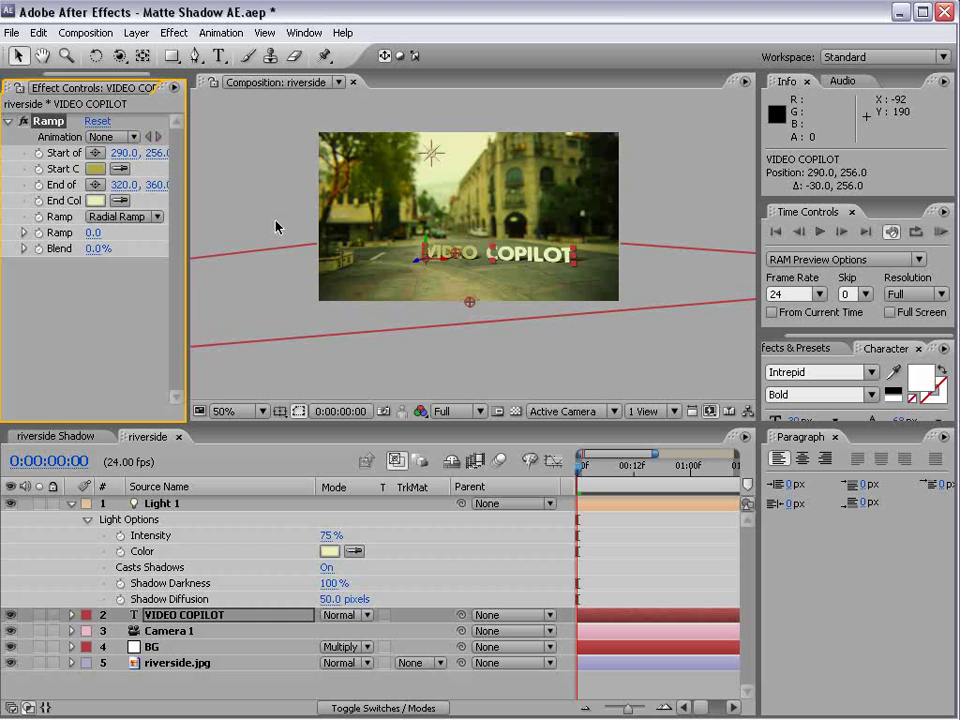
{"action": "left_click", "coordinate": [119, 202]}
{"action": "left_click", "coordinate": [95, 169]}
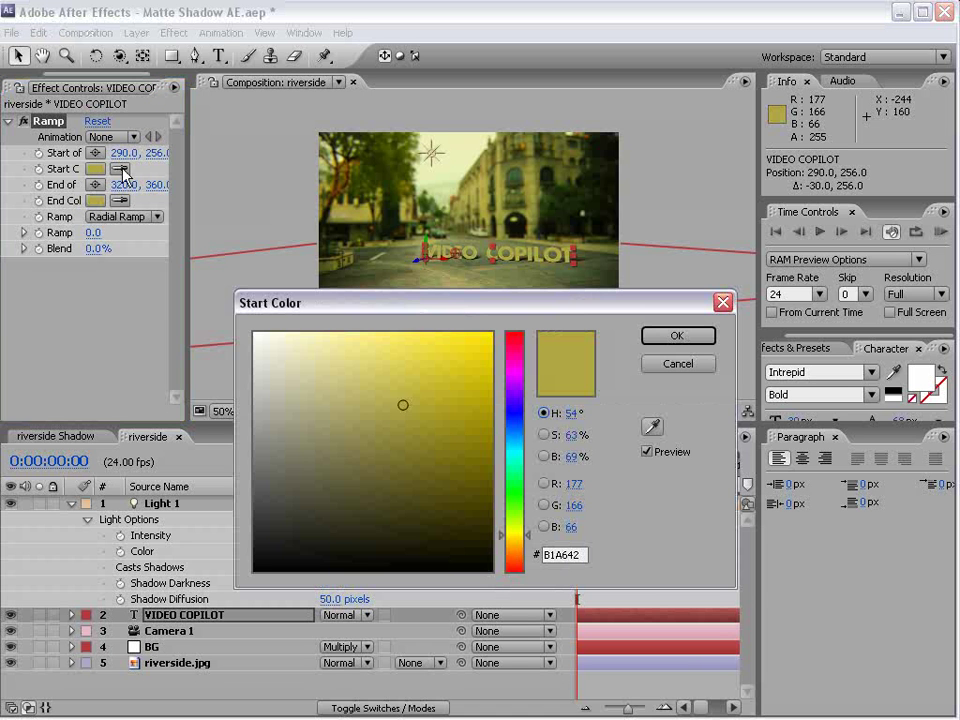
{"action": "left_click_drag", "start_coordinate": [360, 347], "coordinate": [341, 345]}
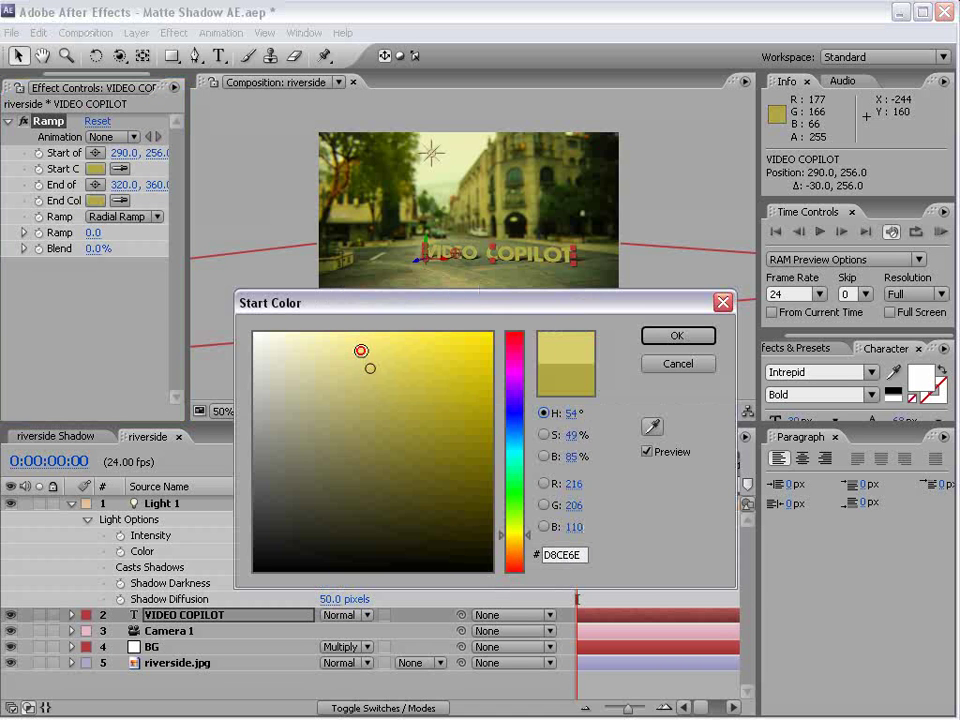
{"action": "left_click", "coordinate": [676, 336]}
{"action": "key", "text": "period"}
{"action": "left_click_drag", "start_coordinate": [465, 358], "coordinate": [663, 391]}
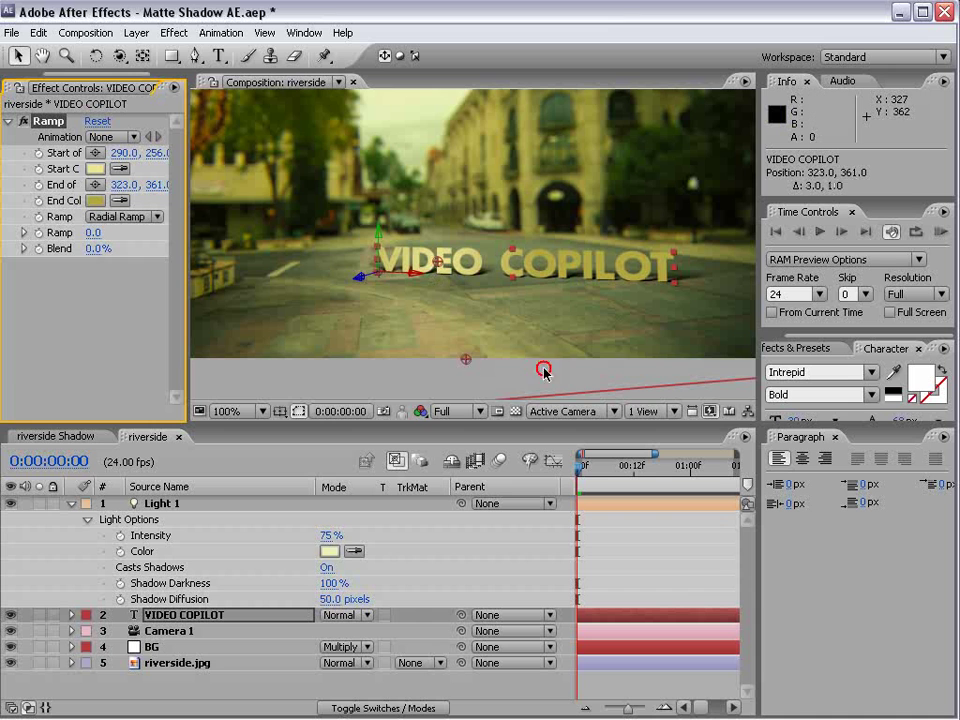
{"action": "left_click_drag", "start_coordinate": [439, 264], "coordinate": [462, 264]}
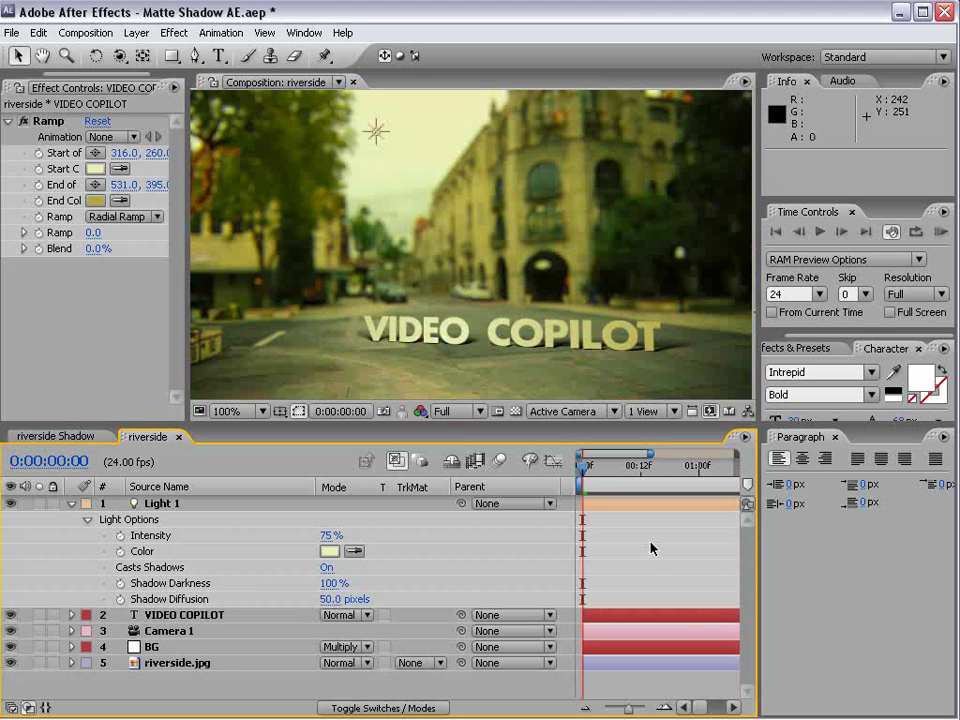
{"action": "left_click", "coordinate": [183, 617]}
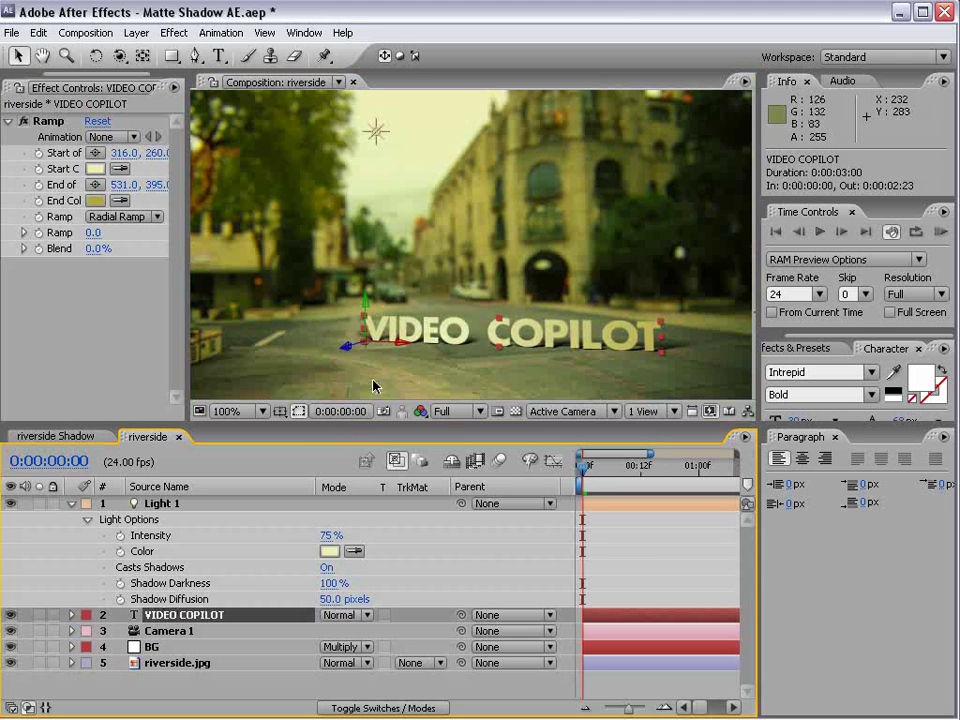
{"action": "left_click_drag", "start_coordinate": [365, 333], "coordinate": [364, 316]}
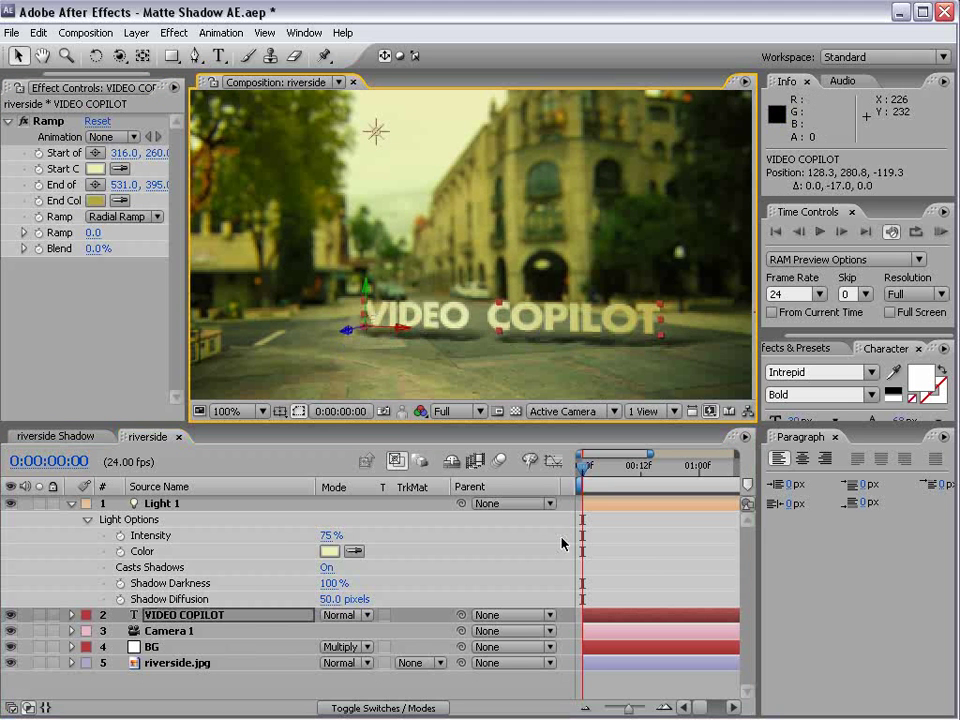
{"action": "left_click", "coordinate": [609, 545]}
{"action": "key", "text": "grave"}
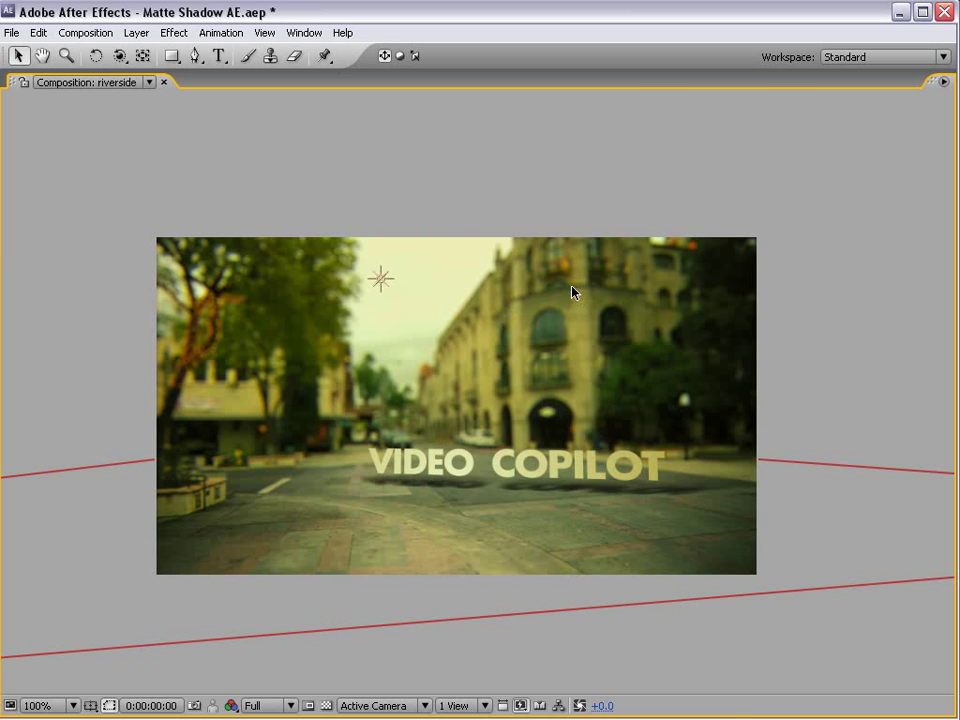
{"action": "key", "text": "grave"}
{"action": "scroll", "coordinate": [540, 339], "scroll_direction": "down", "scroll_amount": 2}
{"action": "scroll", "coordinate": [504, 378], "scroll_direction": "up", "scroll_amount": 2}
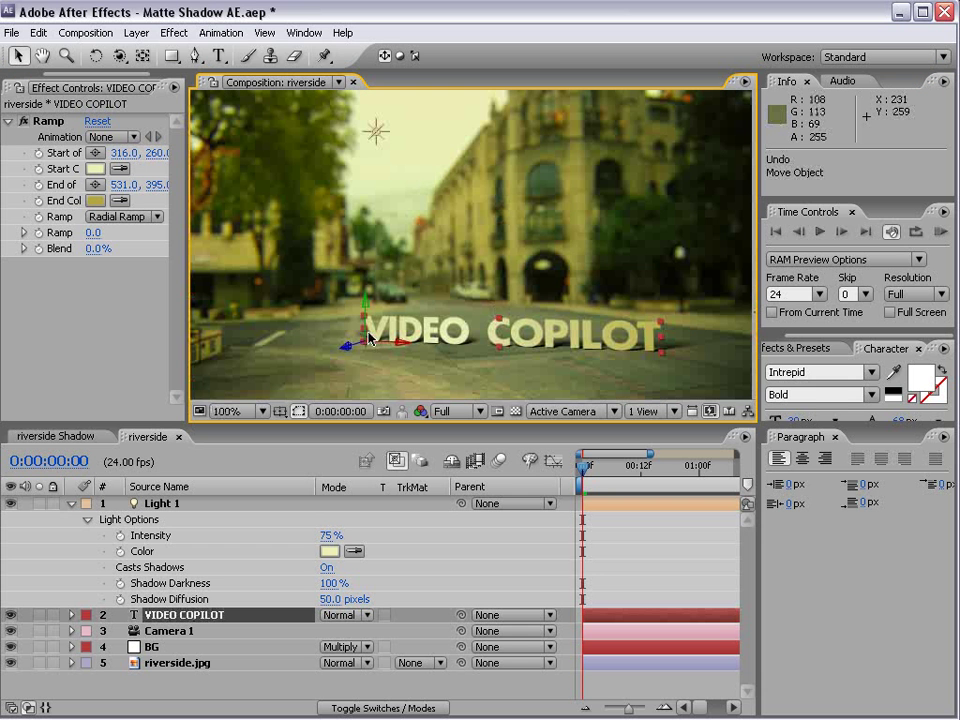
- Duplicate the VIDEO COPILOT text, turn the copy sideways, and move Light 1 right
{"action": "left_click", "coordinate": [180, 615]}
{"action": "key", "text": "ctrl+d"}
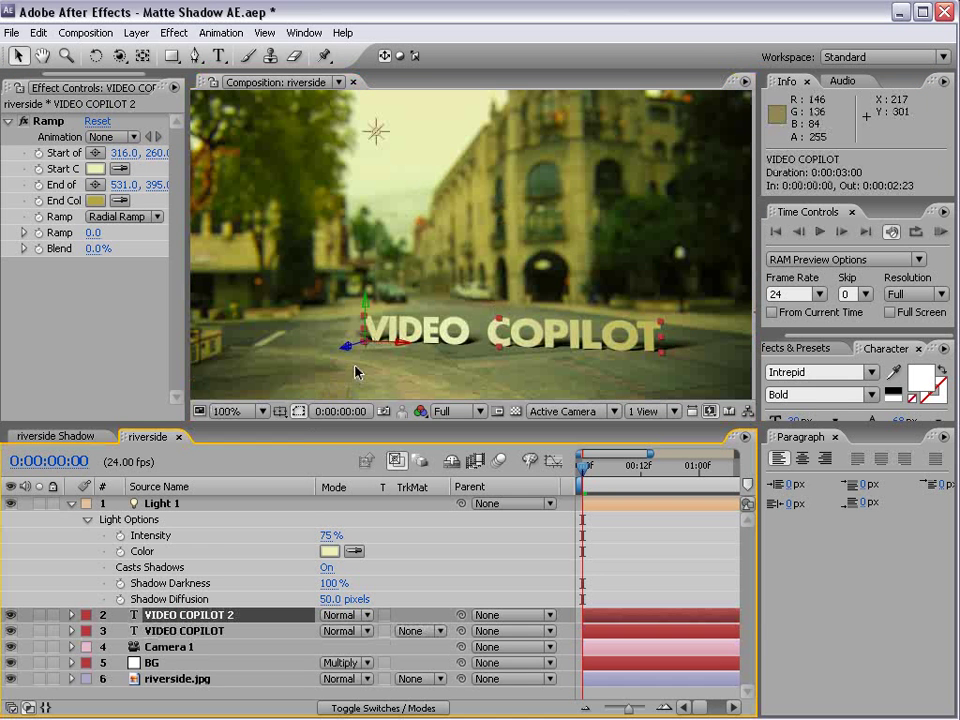
{"action": "key", "text": "w"}
{"action": "mouse_move", "coordinate": [360, 321]}
{"action": "left_mouse_down"}
{"action": "mouse_move", "coordinate": [314, 330]}
{"action": "mouse_move", "coordinate": [225, 252]}
{"action": "left_mouse_up"}
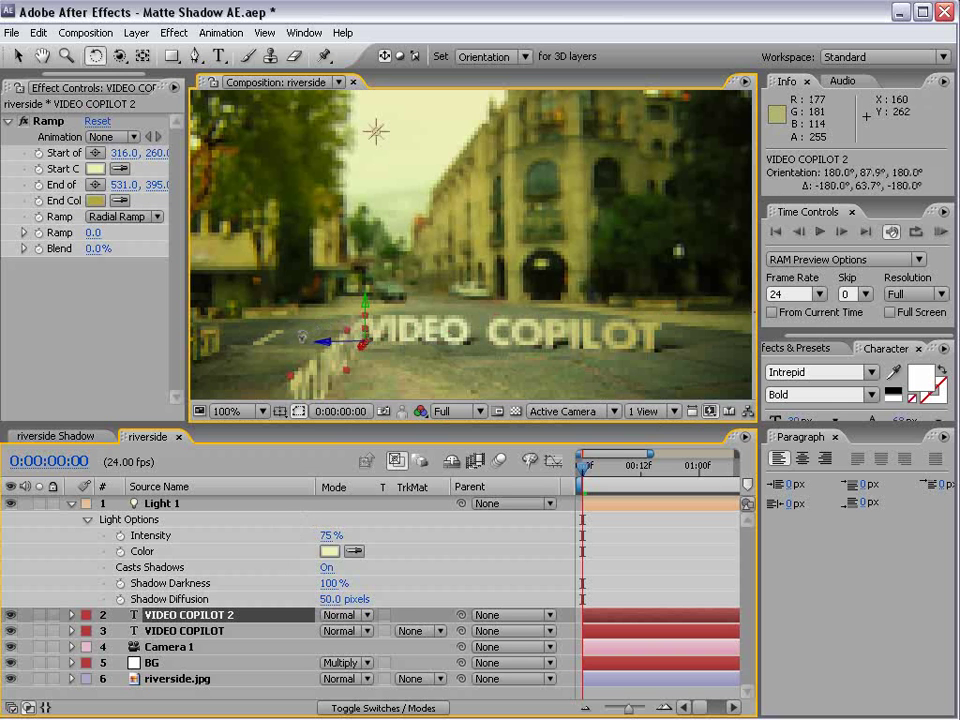
{"action": "key", "text": "v"}
{"action": "left_click", "coordinate": [200, 503]}
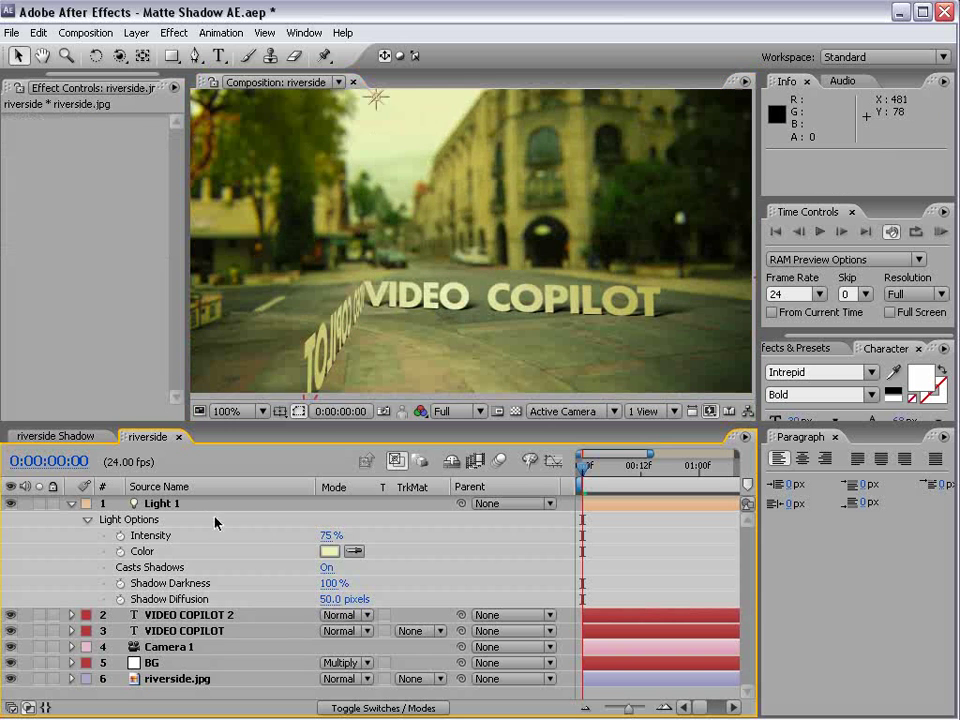
{"action": "mouse_move", "coordinate": [415, 106]}
{"action": "left_mouse_down"}
{"action": "mouse_move", "coordinate": [537, 134]}
{"action": "mouse_move", "coordinate": [484, 193]}
{"action": "left_mouse_up"}
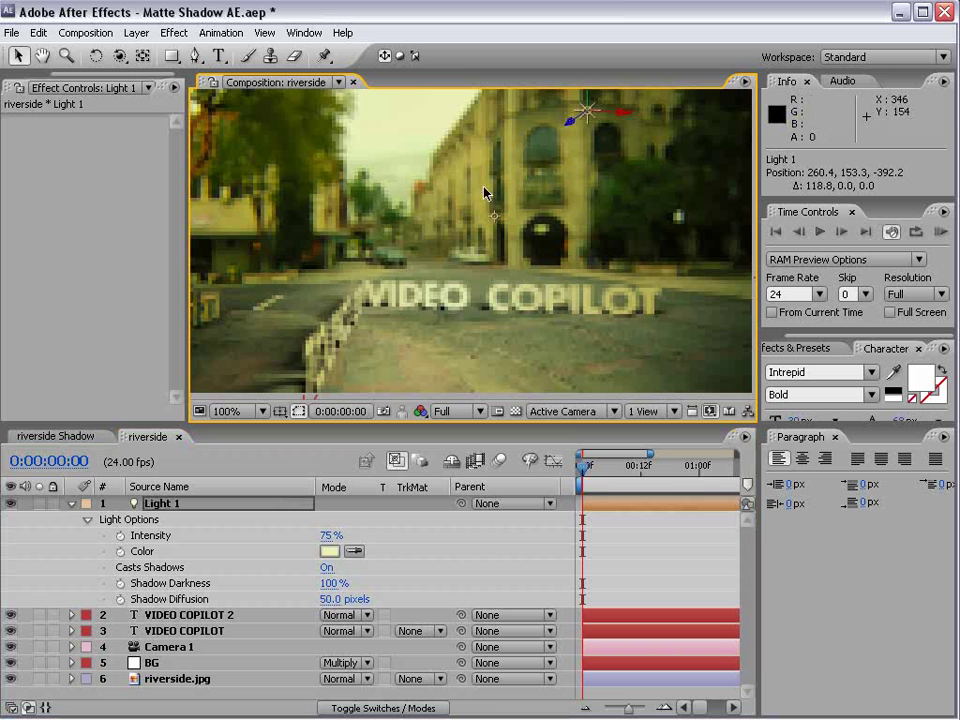
- Shrink the original VIDEO COPILOT text and shift it further right on the street
{"action": "left_click", "coordinate": [410, 308]}
{"action": "mouse_move", "coordinate": [662, 290]}
{"action": "left_mouse_down"}
{"action": "mouse_move", "coordinate": [617, 310]}
{"action": "mouse_move", "coordinate": [634, 294]}
{"action": "left_mouse_up"}
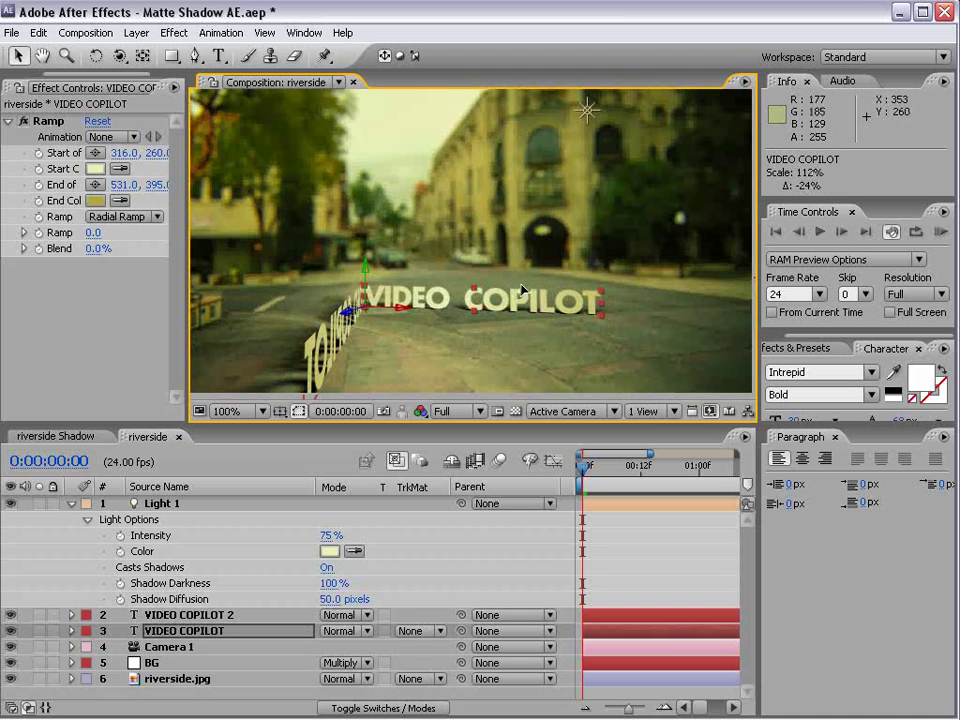
{"action": "left_click_drag", "start_coordinate": [478, 305], "coordinate": [538, 298]}
{"action": "key", "text": "ctrl+z"}
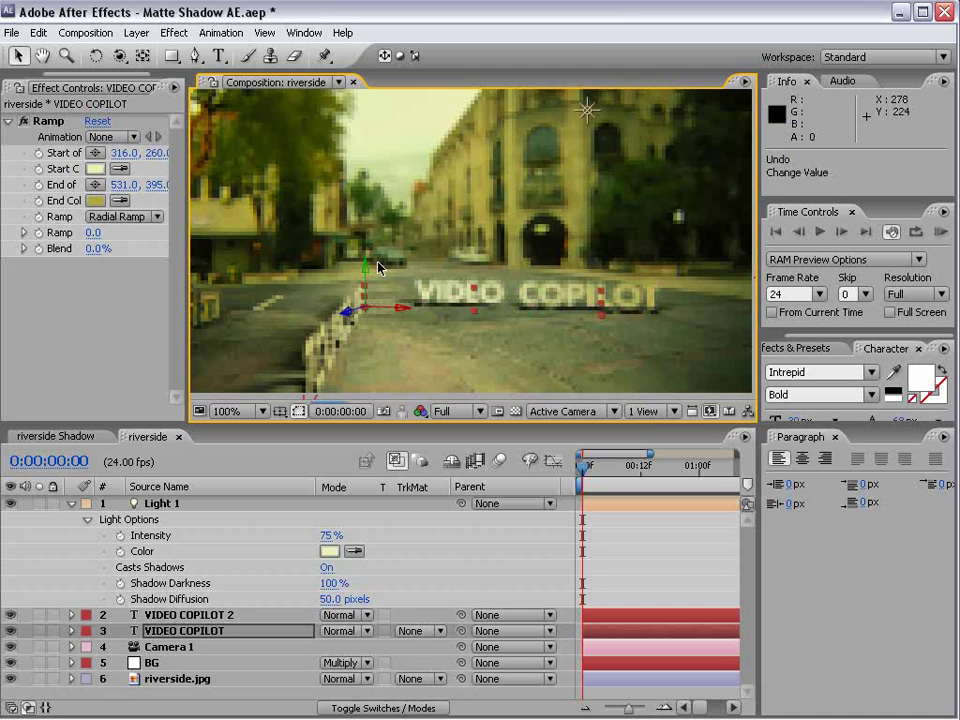
{"action": "left_click_drag", "start_coordinate": [424, 312], "coordinate": [471, 317]}
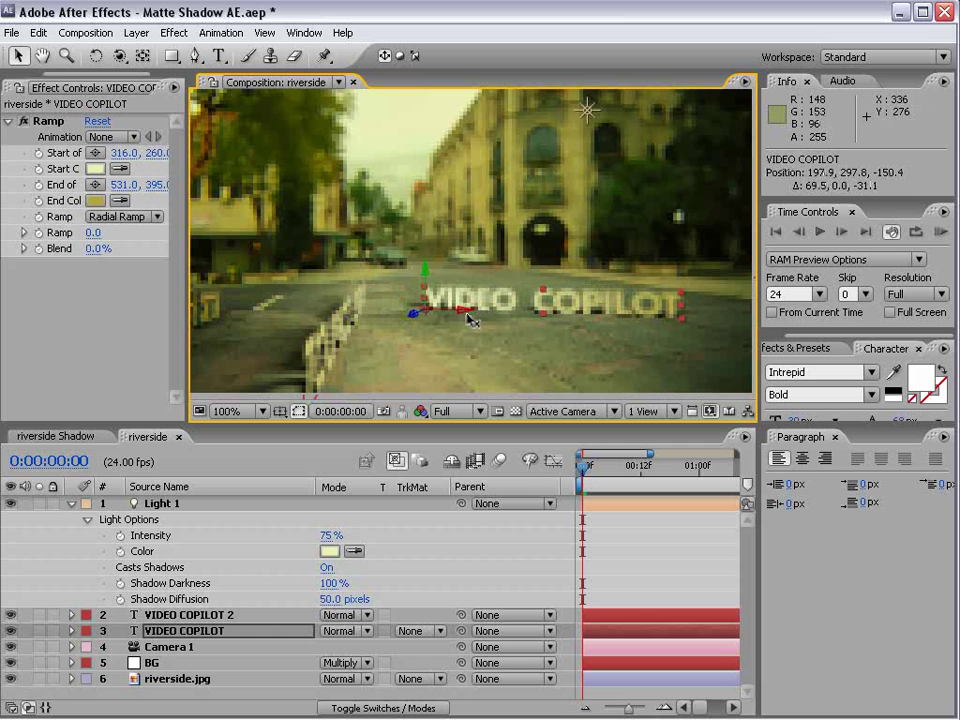
{"action": "left_click", "coordinate": [636, 553]}
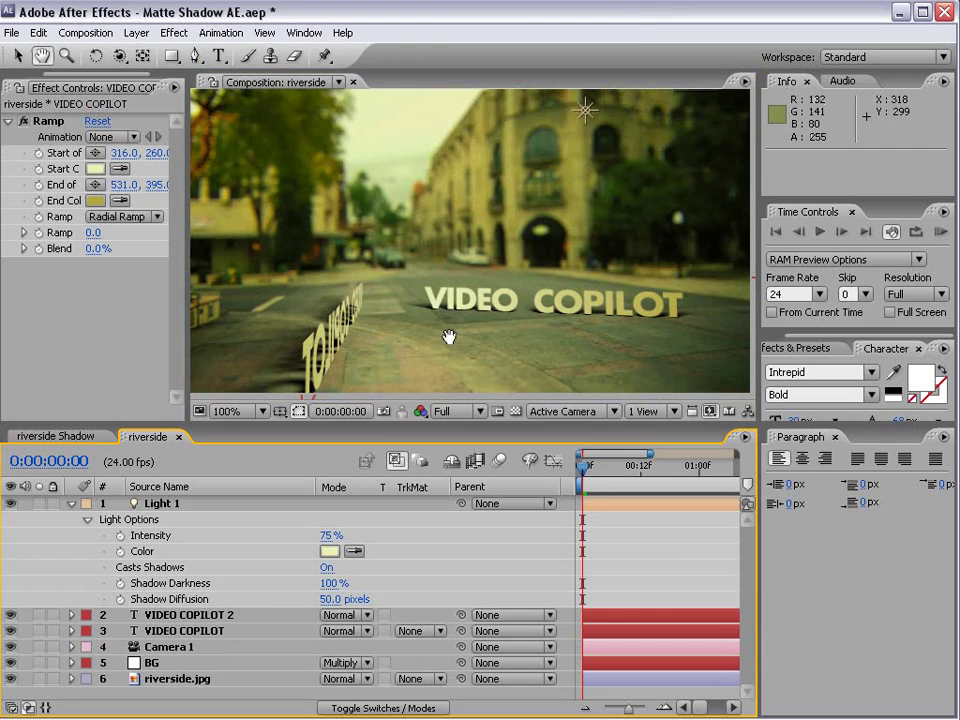
{"action": "key", "text": "grave"}
{"action": "left_click", "coordinate": [303, 465]}
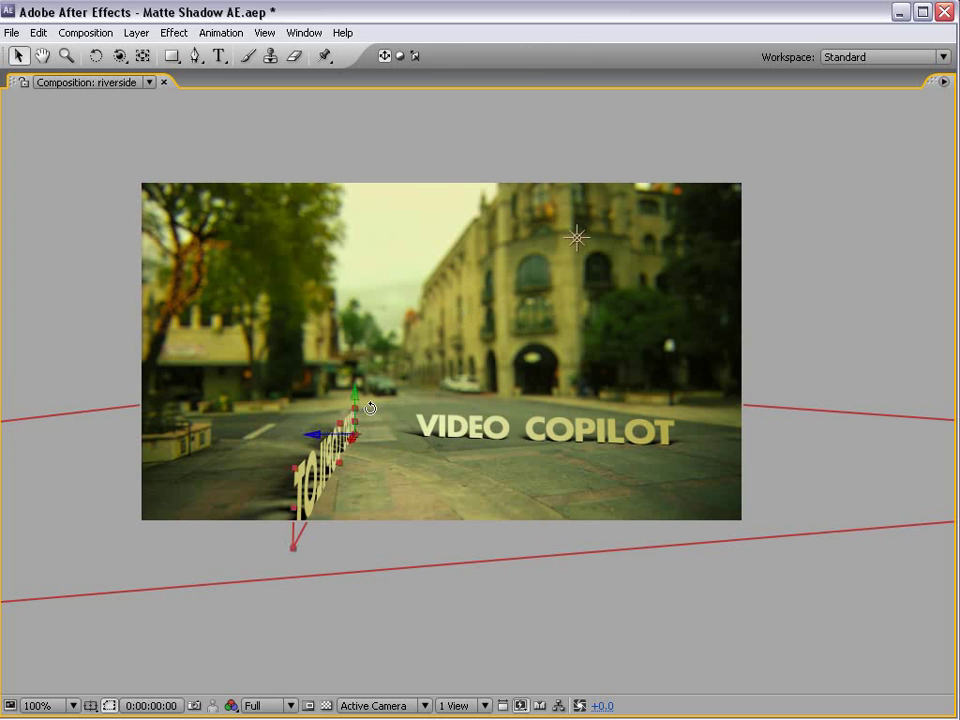
- Rotate the VIDEO COPILOT copy to run toward the viewer along the street's left edge
{"action": "key", "text": "w"}
{"action": "left_click_drag", "start_coordinate": [349, 410], "coordinate": [349, 410]}
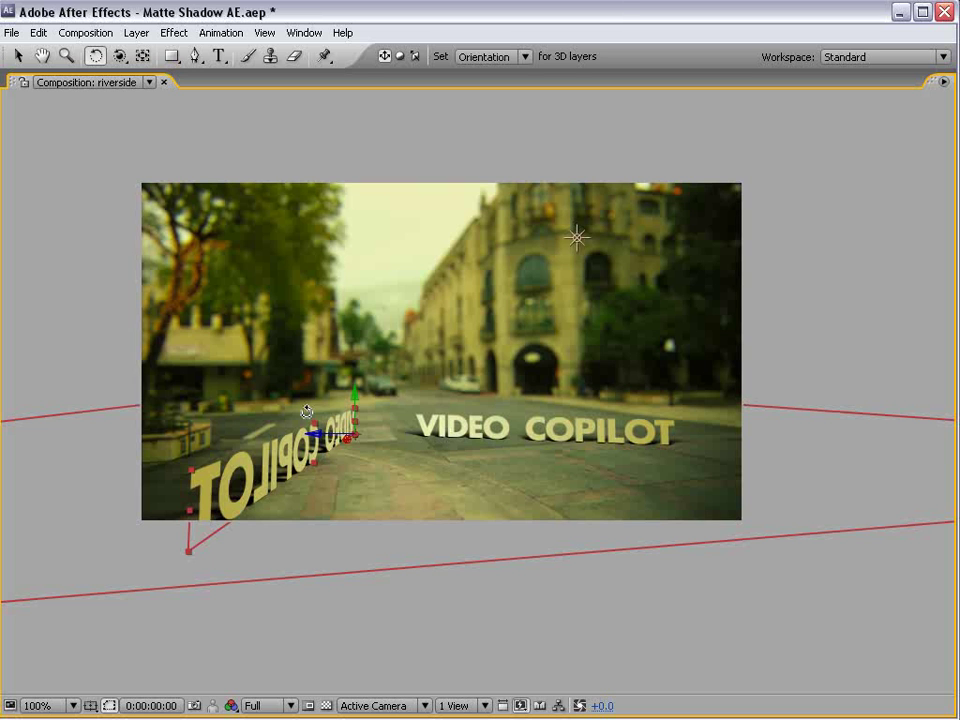
- Retype the centre text from 'VIDEO COPILOT' to 'GUNNERSON' and deselect it
{"action": "left_click", "coordinate": [219, 56]}
{"action": "triple_click", "coordinate": [555, 428]}
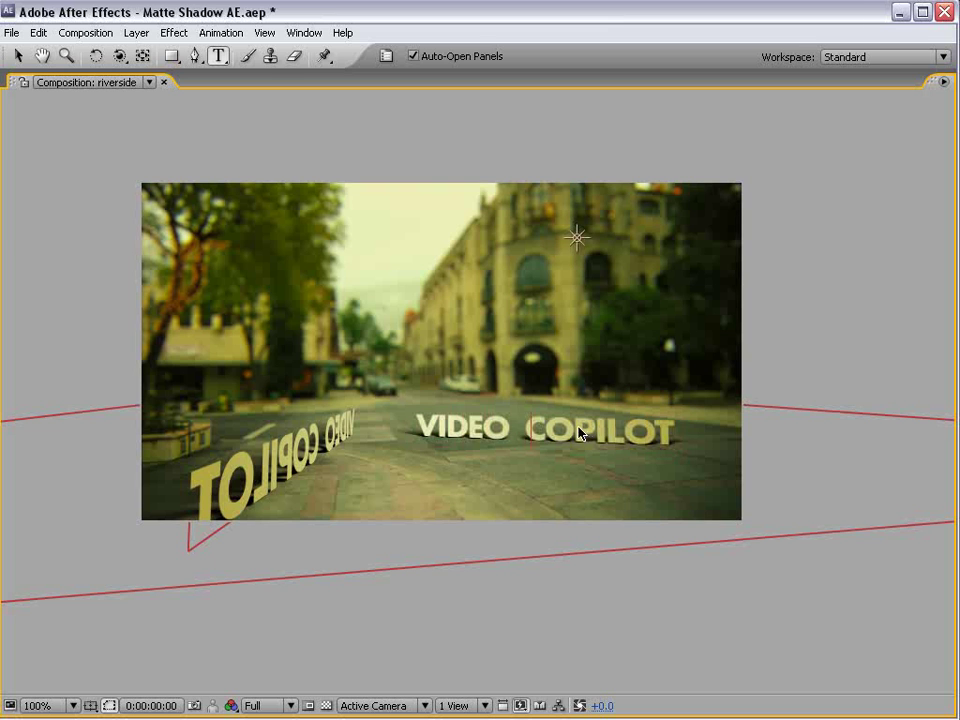
{"action": "type", "text": "GUNNERSON"}
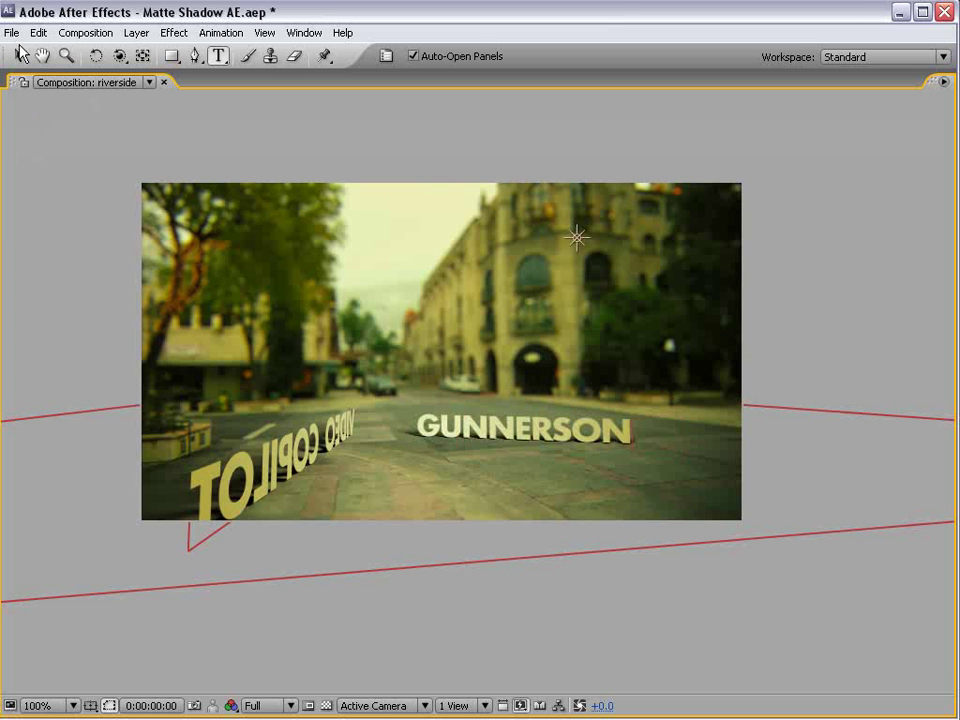
{"action": "left_click", "coordinate": [21, 54]}
{"action": "left_click", "coordinate": [578, 150]}
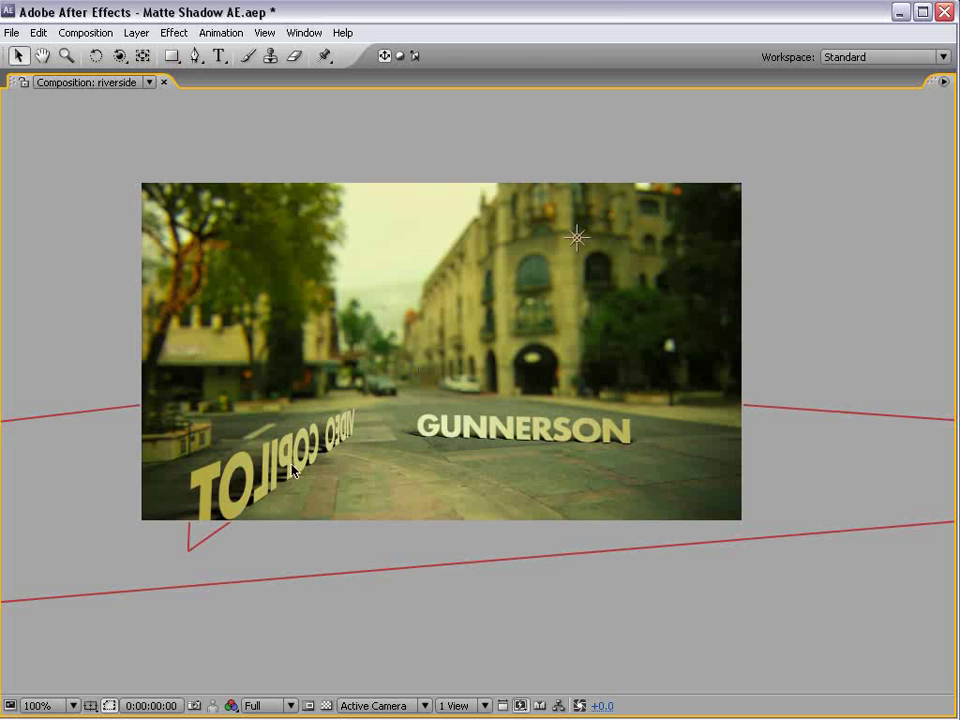
- Rotate the left VIDEO COPILOT copy so it stands edge-on to the camera
{"action": "key", "text": "w"}
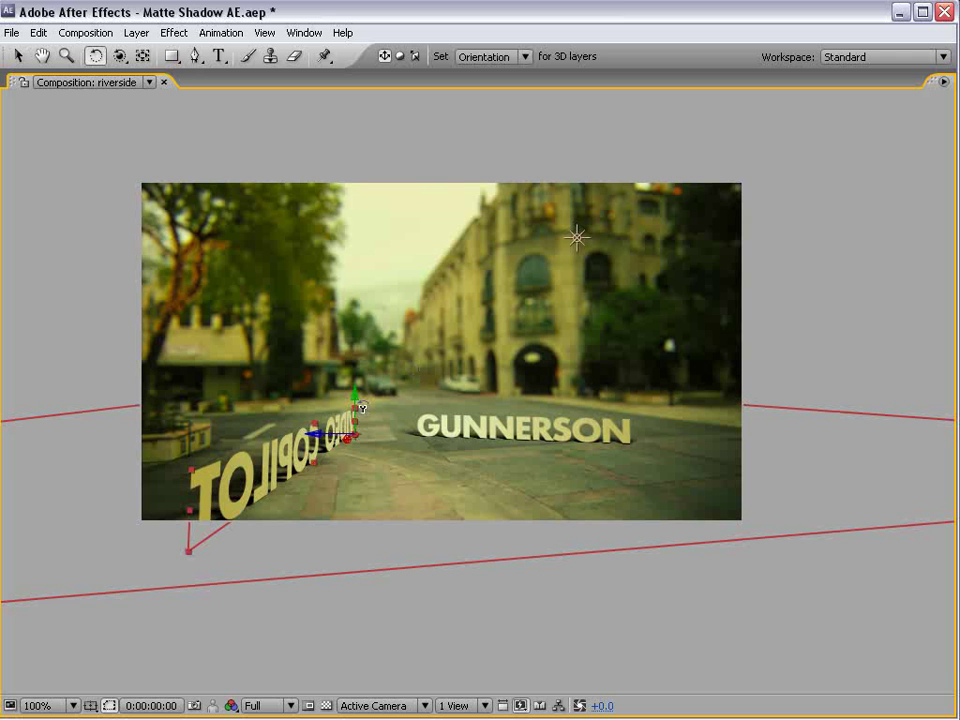
{"action": "left_click_drag", "start_coordinate": [362, 407], "coordinate": [369, 406]}
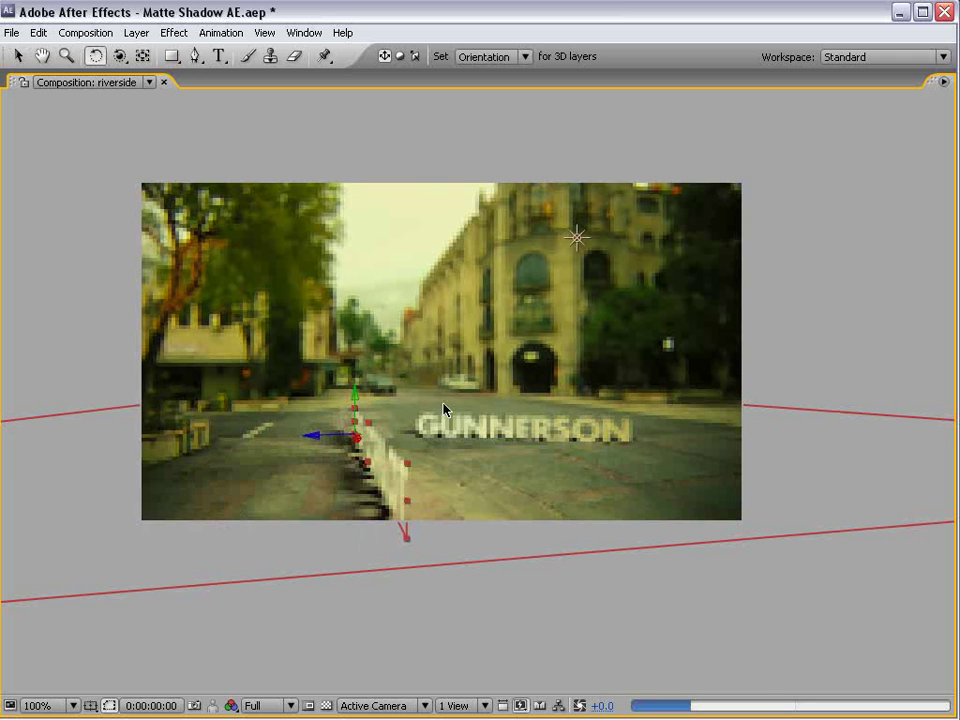
{"action": "key", "text": "v"}
{"action": "left_click", "coordinate": [643, 582]}
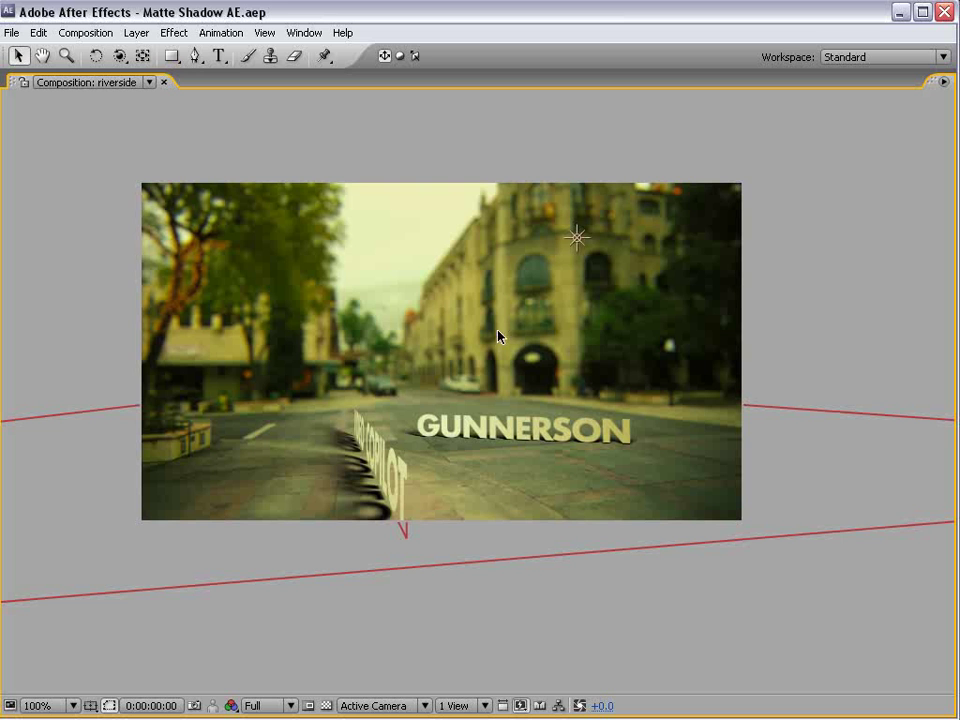
- Try a 3D rotation on GUNNERSON, then undo the changes
{"action": "key", "text": "w"}
{"action": "mouse_move", "coordinate": [427, 411]}
{"action": "left_mouse_down"}
{"action": "mouse_move", "coordinate": [417, 417]}
{"action": "mouse_move", "coordinate": [423, 437]}
{"action": "left_mouse_up"}
{"action": "key", "text": "ctrl+z"}
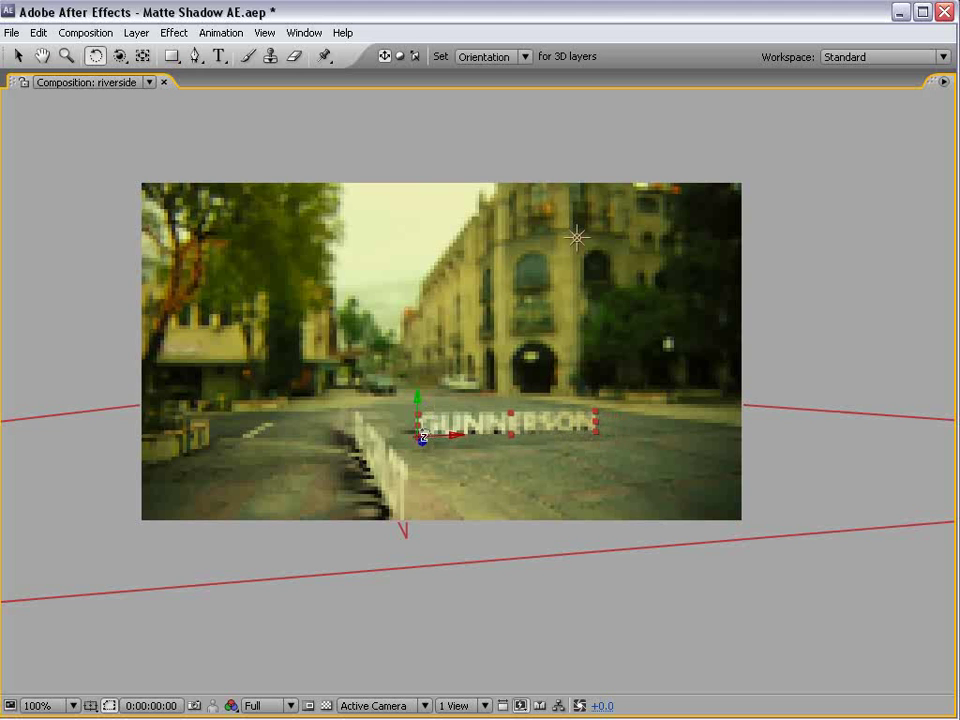
{"action": "key", "text": "v"}
{"action": "key", "text": "ctrl+z"}
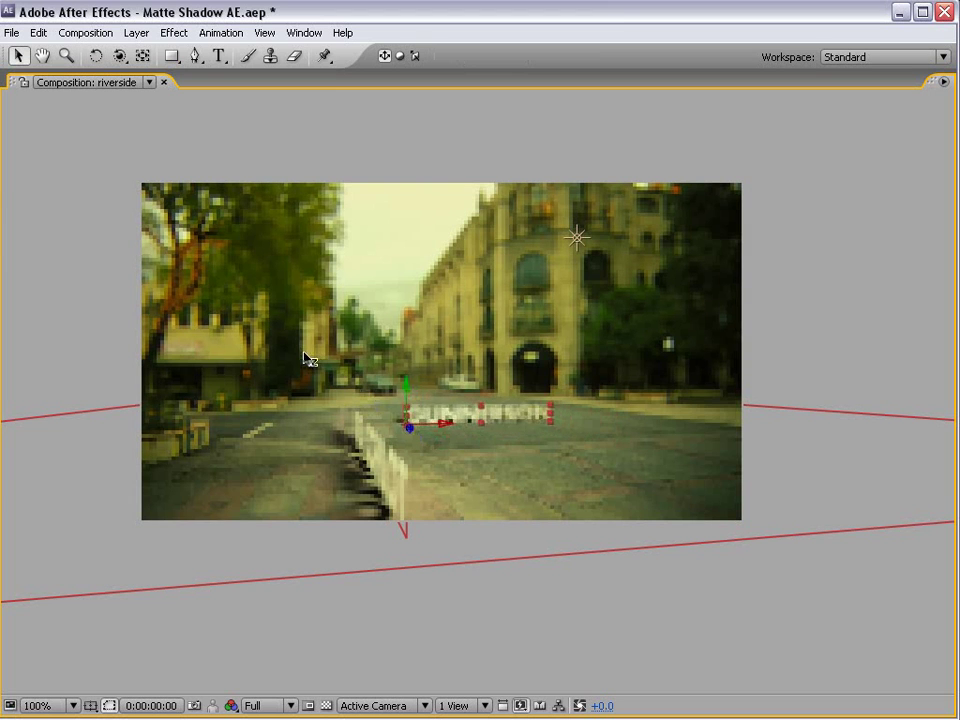
- Save the project, restore the panel layout, and collapse all timeline layer properties
{"action": "key", "text": "ctrl+s"}
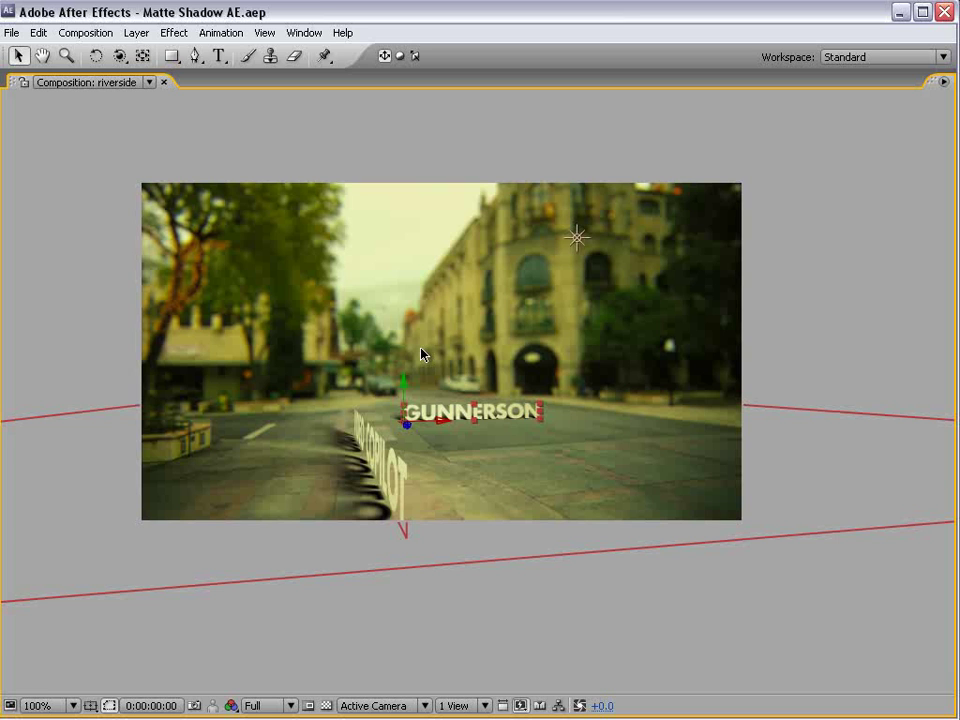
{"action": "key", "text": "grave"}
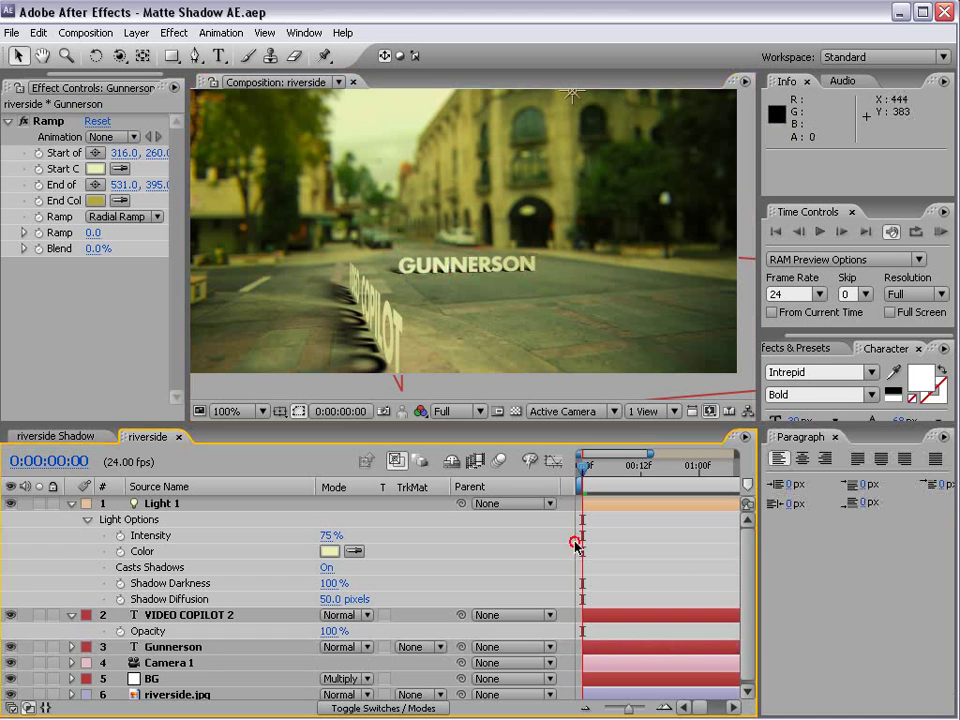
{"action": "key", "text": "ctrl+a"}
{"action": "key", "text": "ctrl+grave"}
{"action": "left_click", "coordinate": [161, 600]}
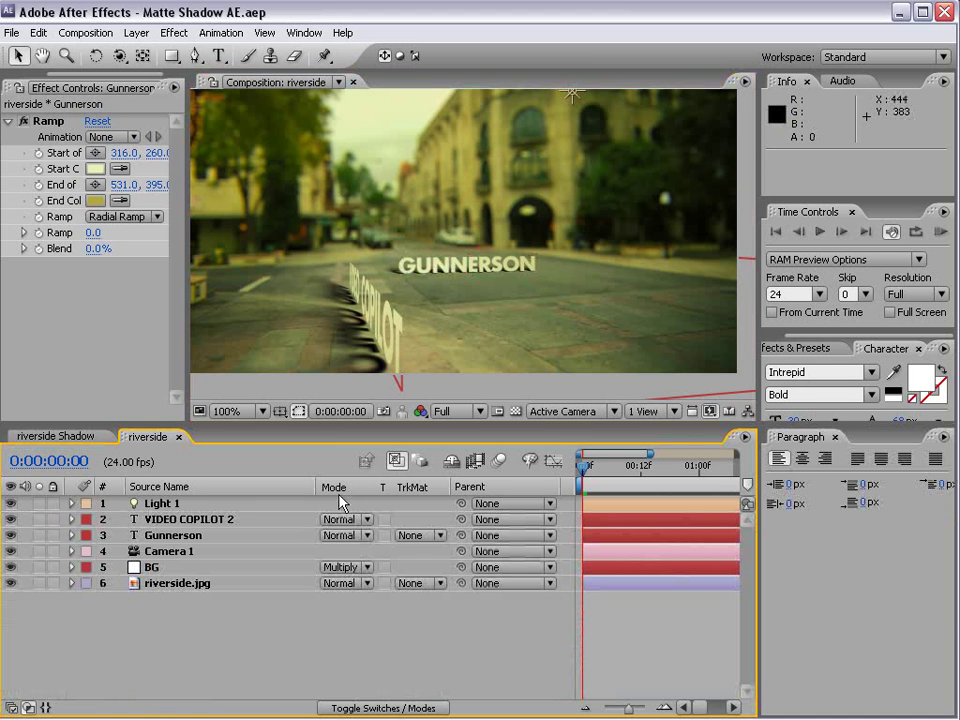